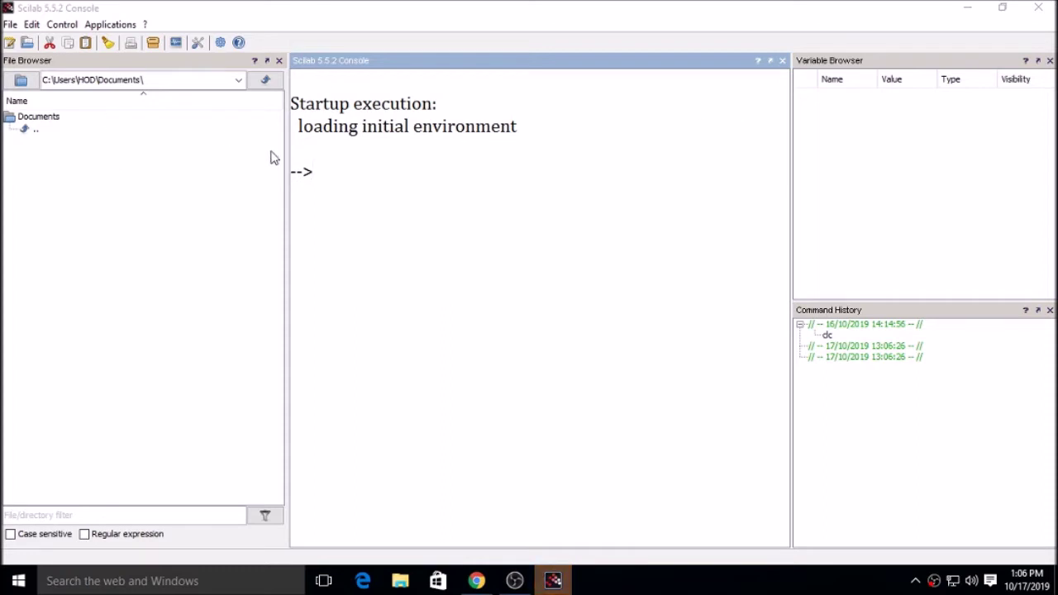
Clear the Scilab console with clc, then open the ATOMS module manager and reposition its window.
left_click(356, 163)
type("clc")
key("Return")
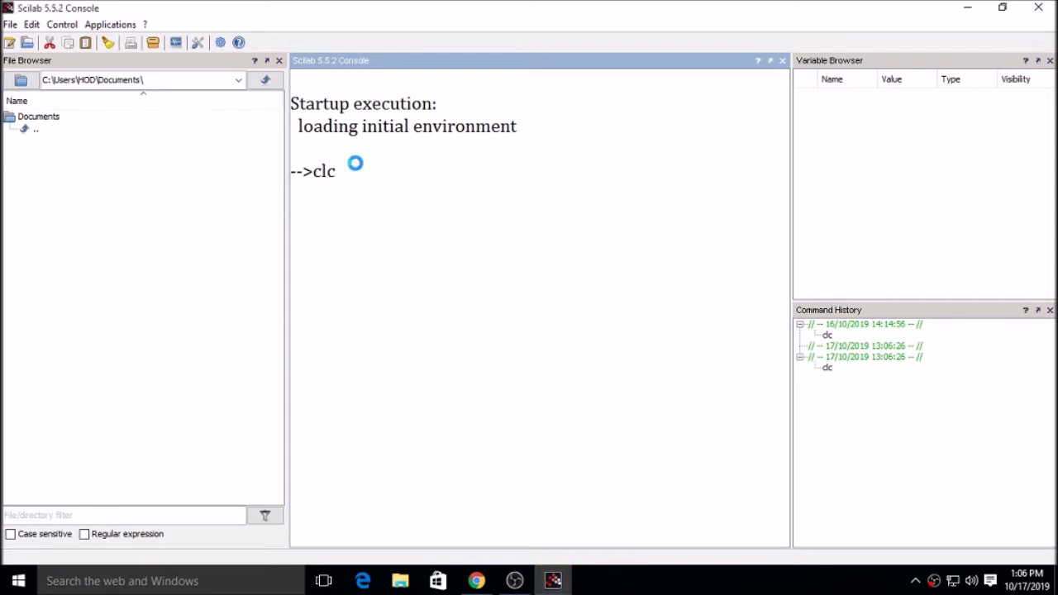
left_click(527, 335)
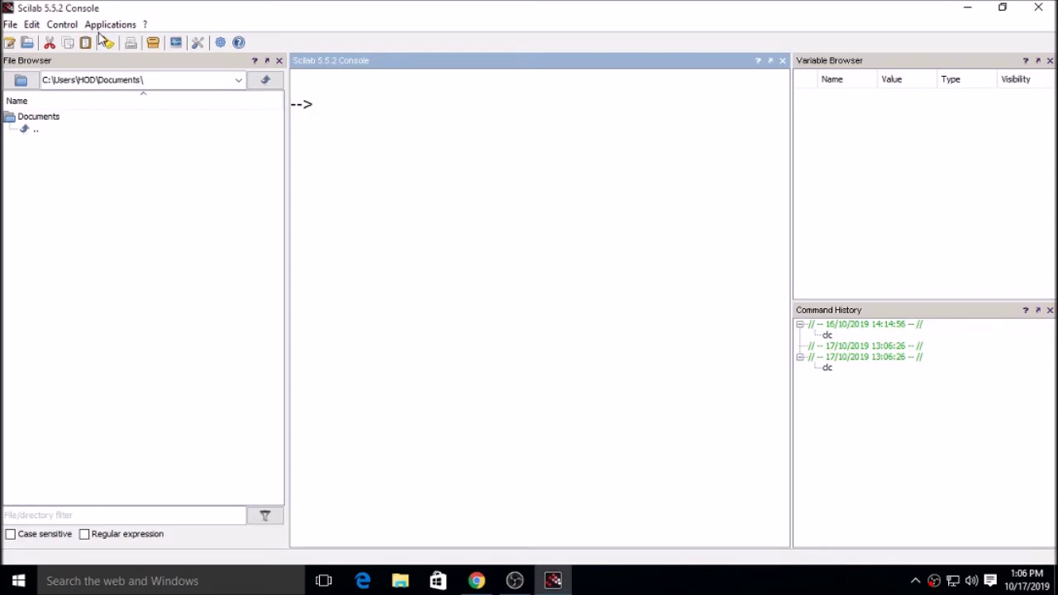
left_click(154, 44)
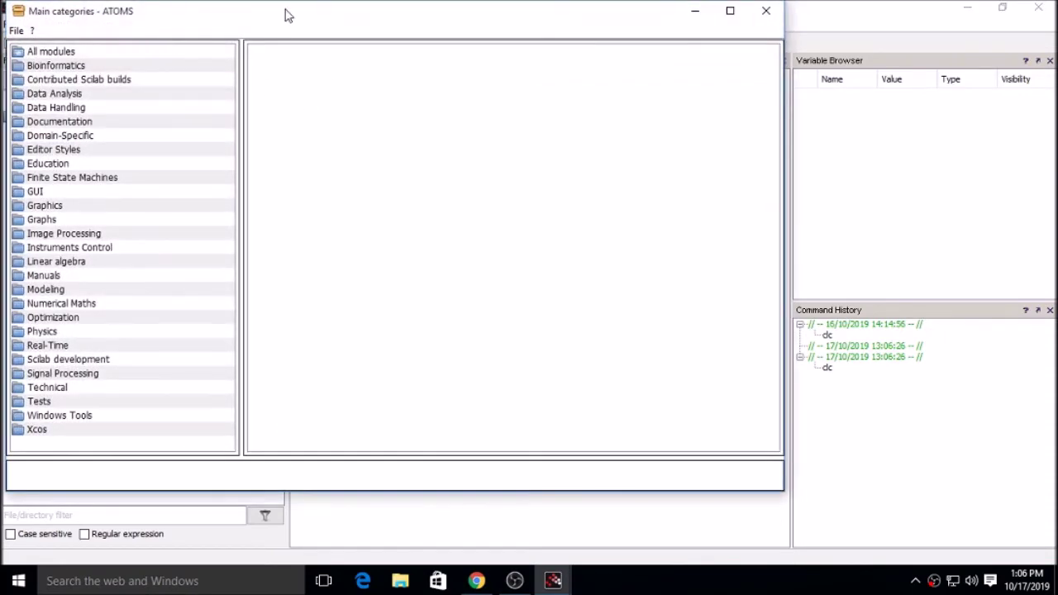
left_click_drag(286, 11, 364, 46)
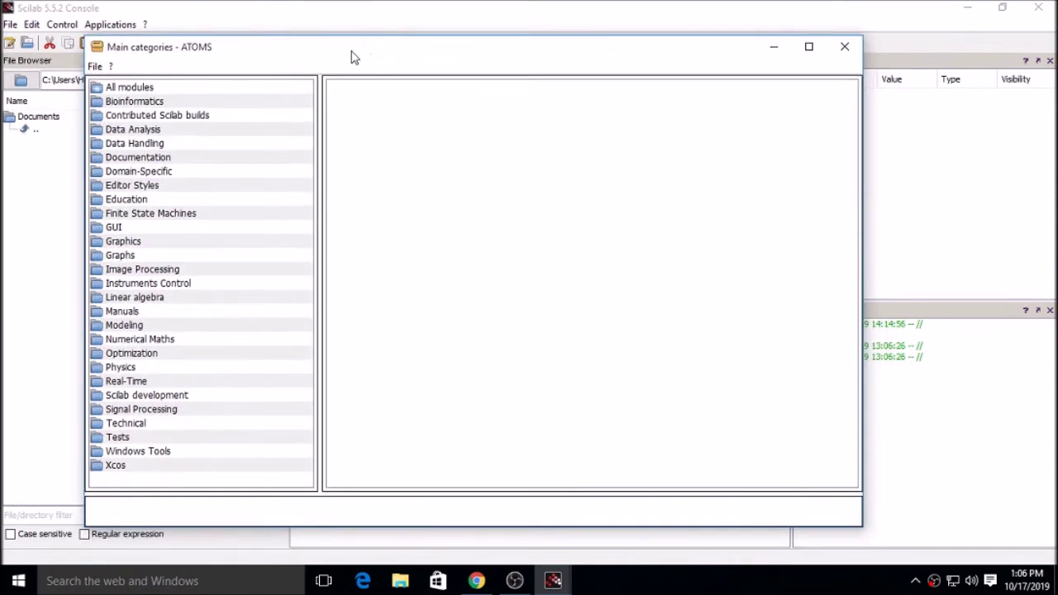
Select GUI Builder in the ATOMS GUI category, review its description, and install it.
left_click(116, 228)
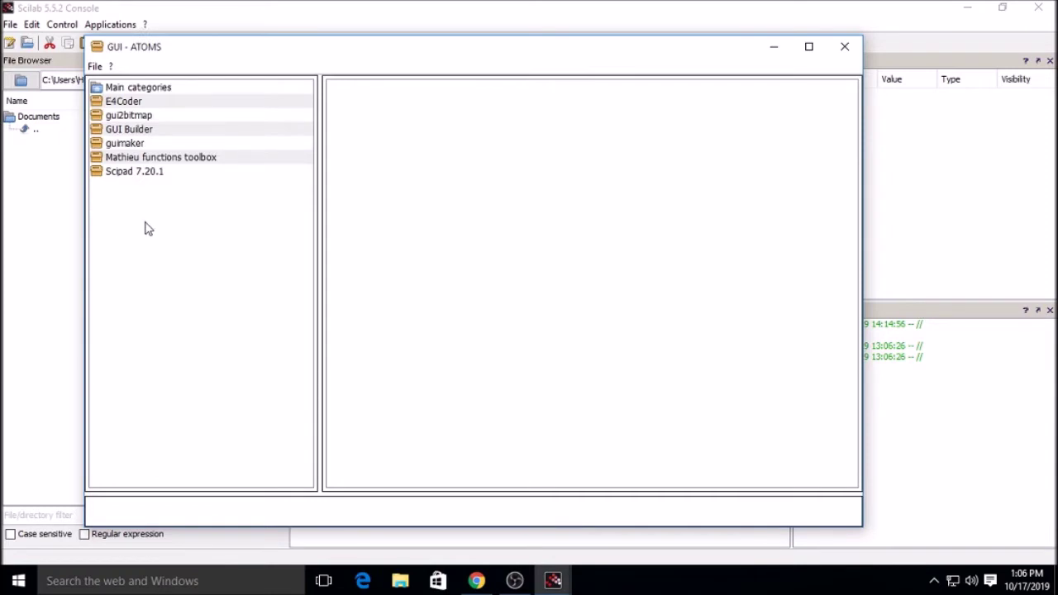
left_click(132, 130)
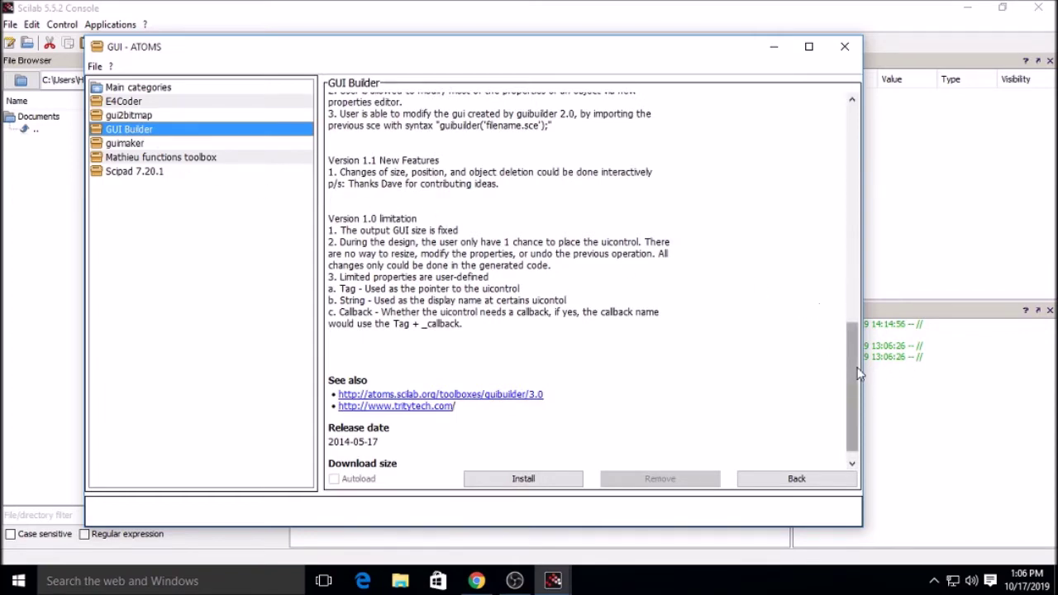
left_click_drag(853, 376, 856, 154)
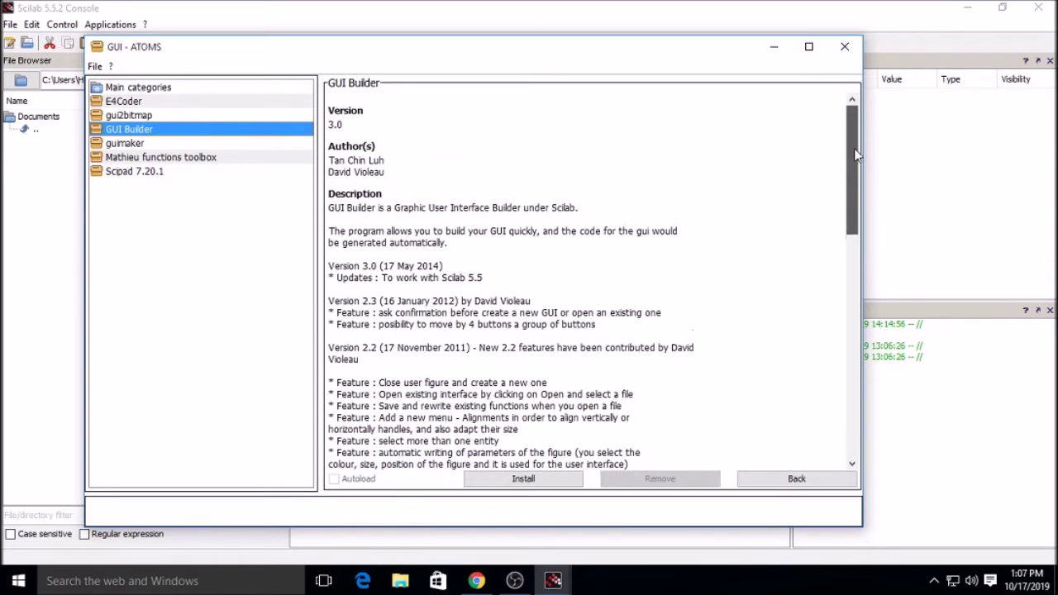
left_click_drag(329, 210, 592, 214)
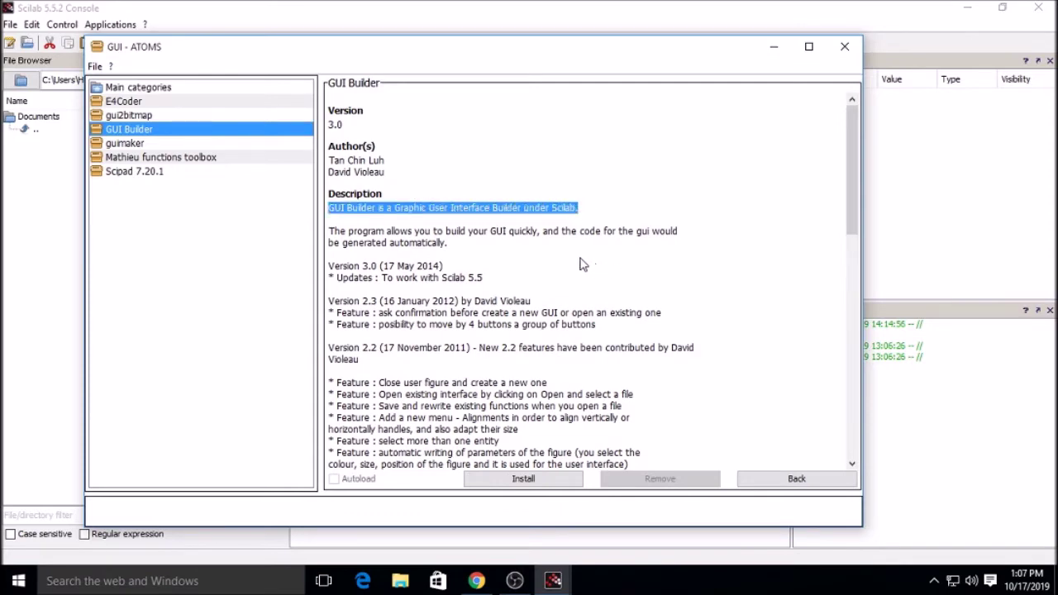
left_click_drag(854, 211, 825, 453)
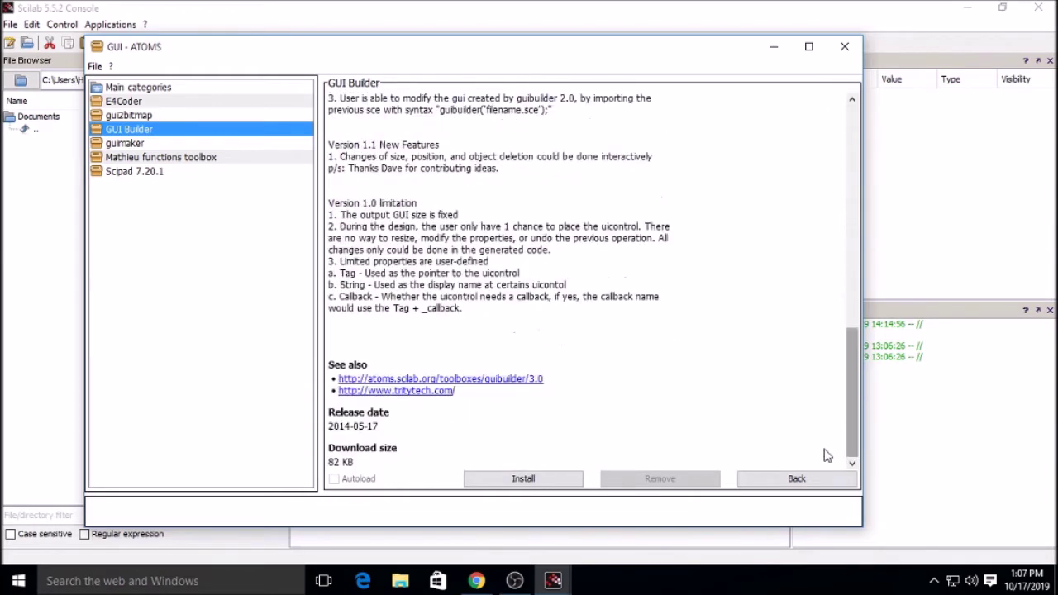
left_click(524, 480)
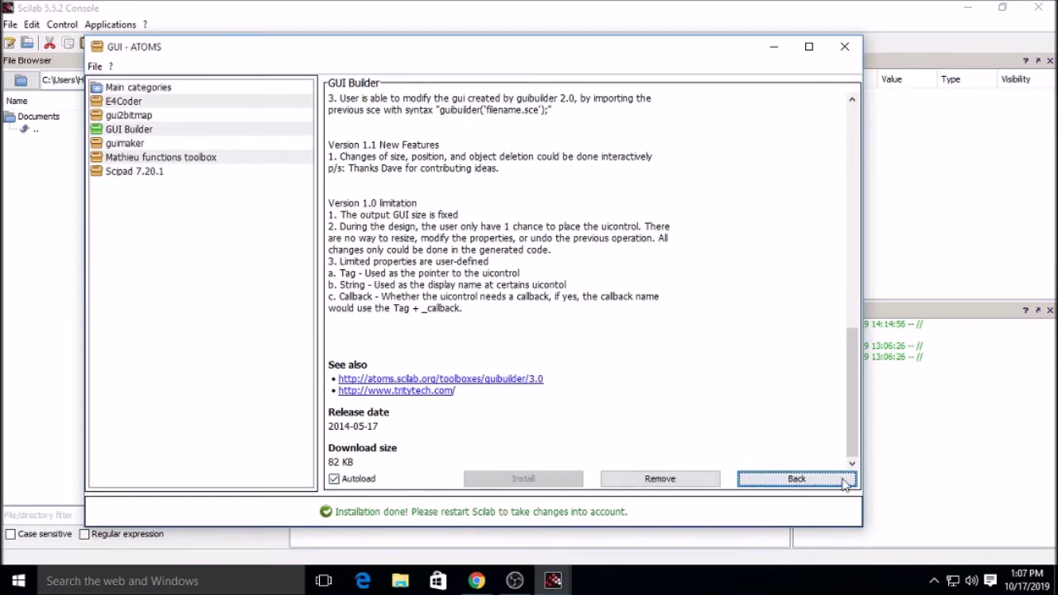
Close ATOMS and Scilab, restart Scilab from the desktop icon, and run guibuilder.
left_click(845, 46)
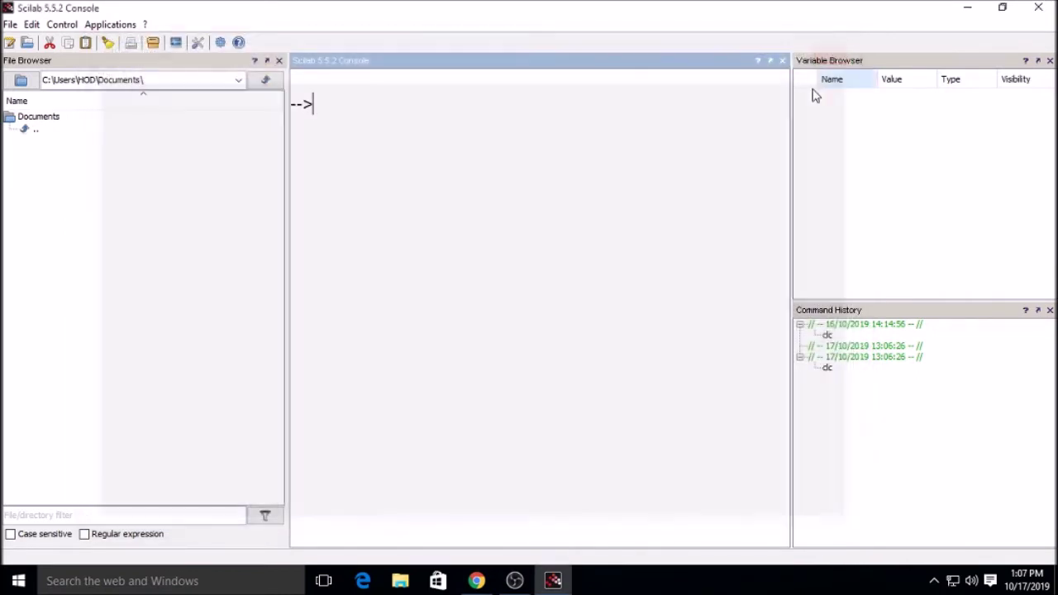
left_click(1044, 8)
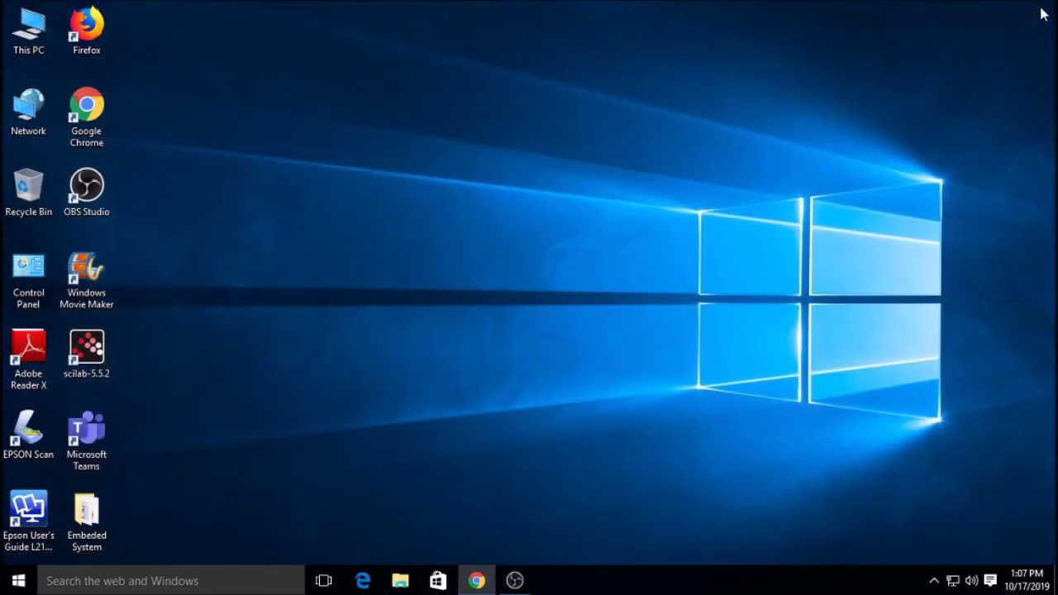
double_click(87, 351)
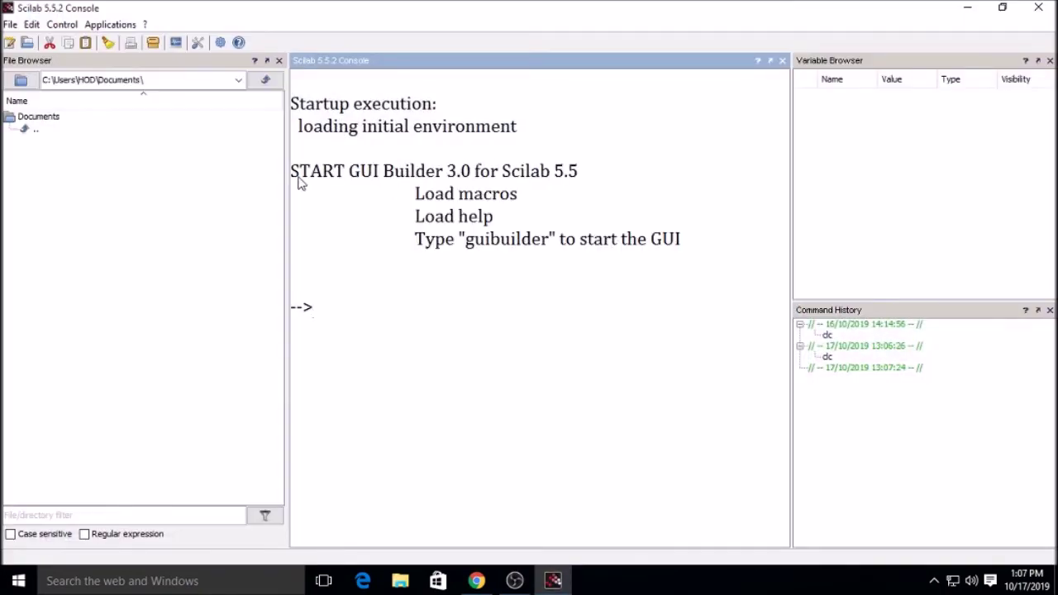
left_click_drag(295, 174, 701, 258)
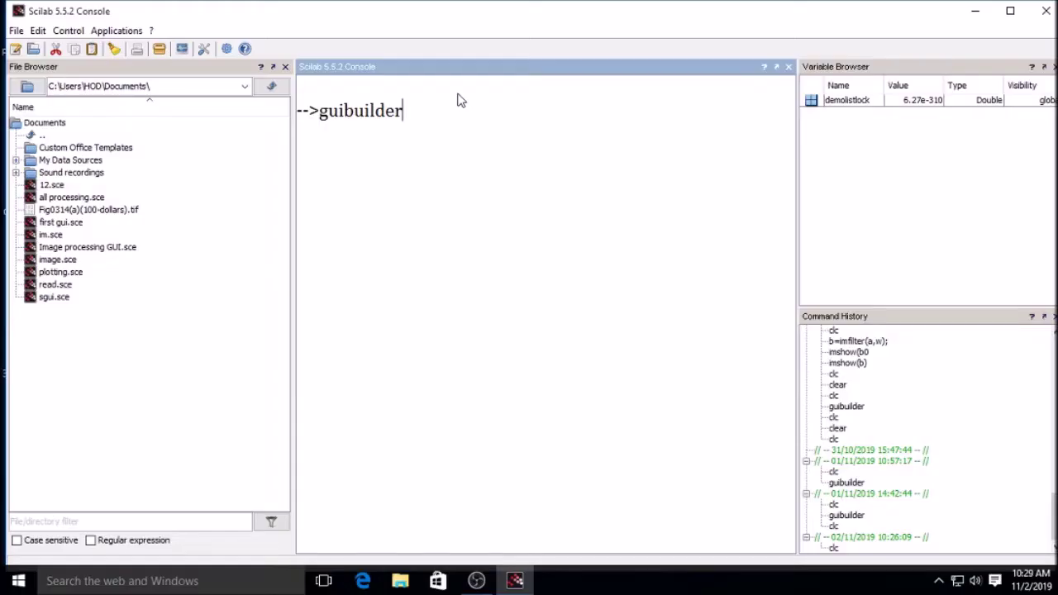
key("Return")
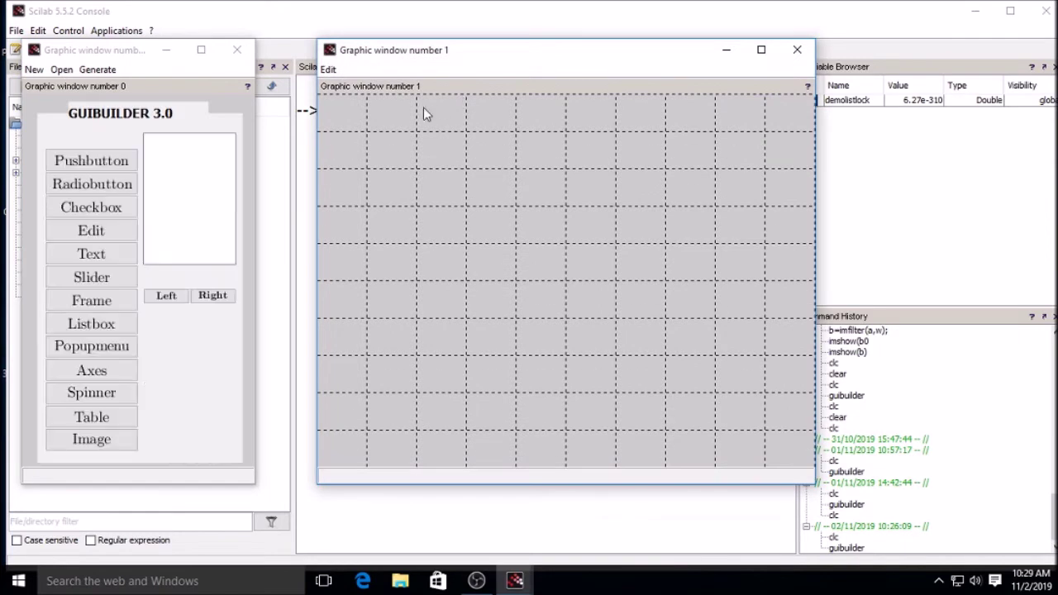
Move the design grid window and the GUIBUILDER palette to new positions on screen.
left_click_drag(484, 59, 589, 64)
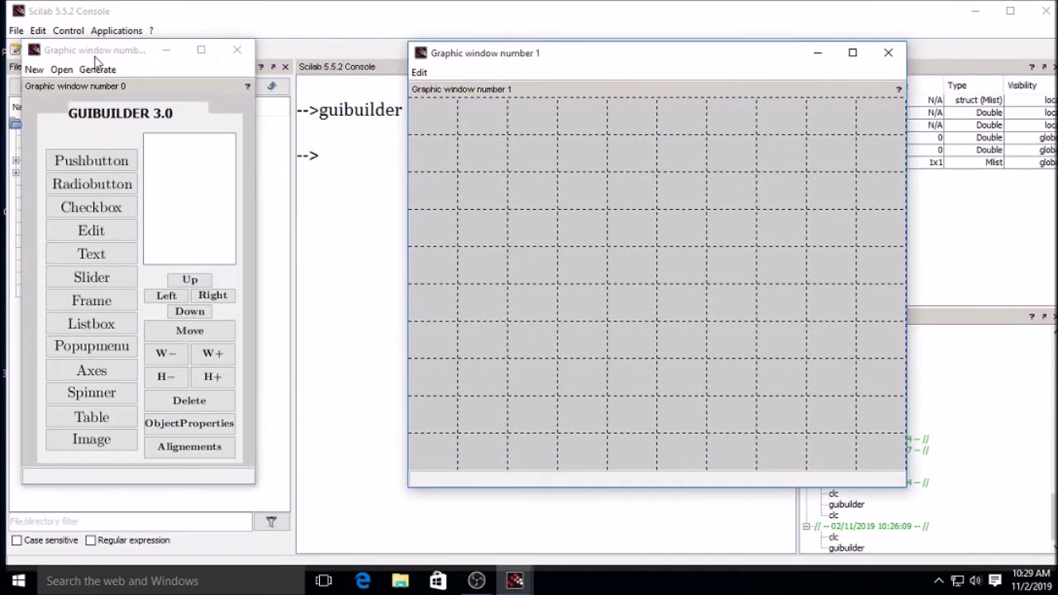
left_click_drag(96, 57, 178, 56)
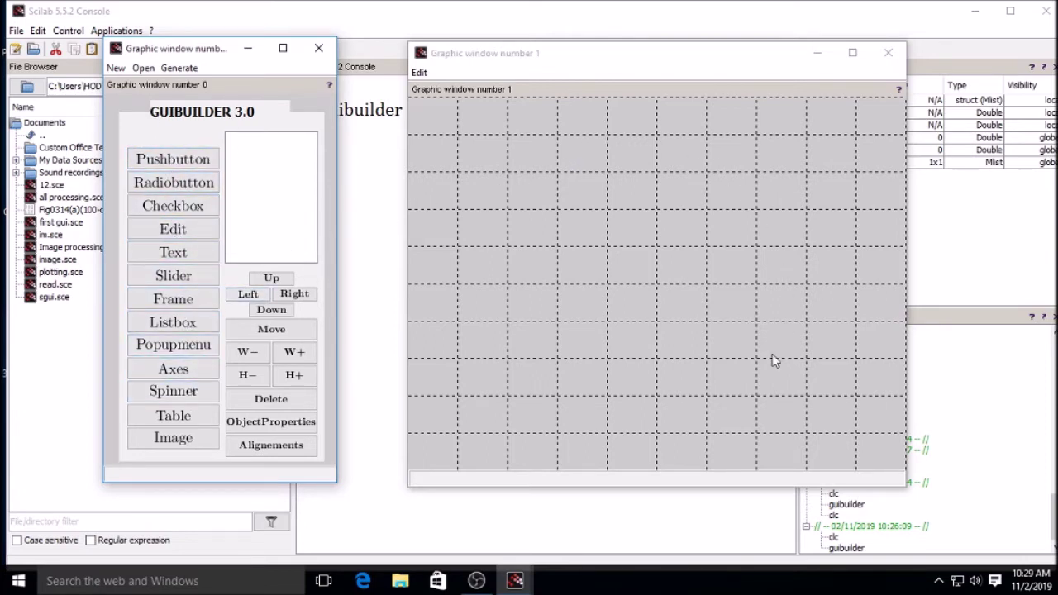
Add a pushbutton tagged pb_hi labelled HIIII and place it in the upper-right grid.
left_click(159, 163)
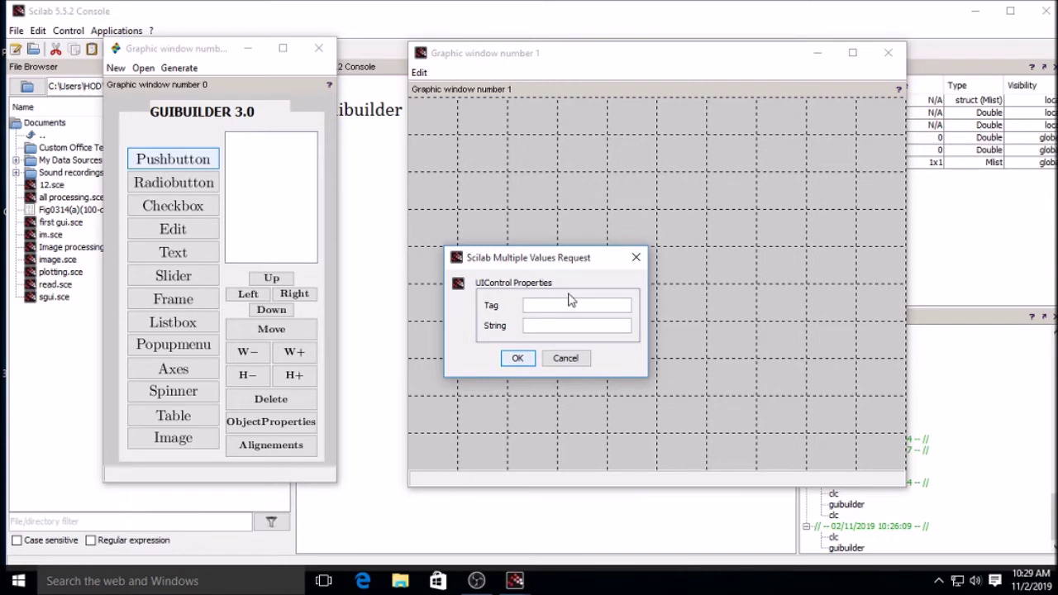
type("pb_")
type("hi")
left_click(570, 325)
type("HIIII")
left_click(516, 358)
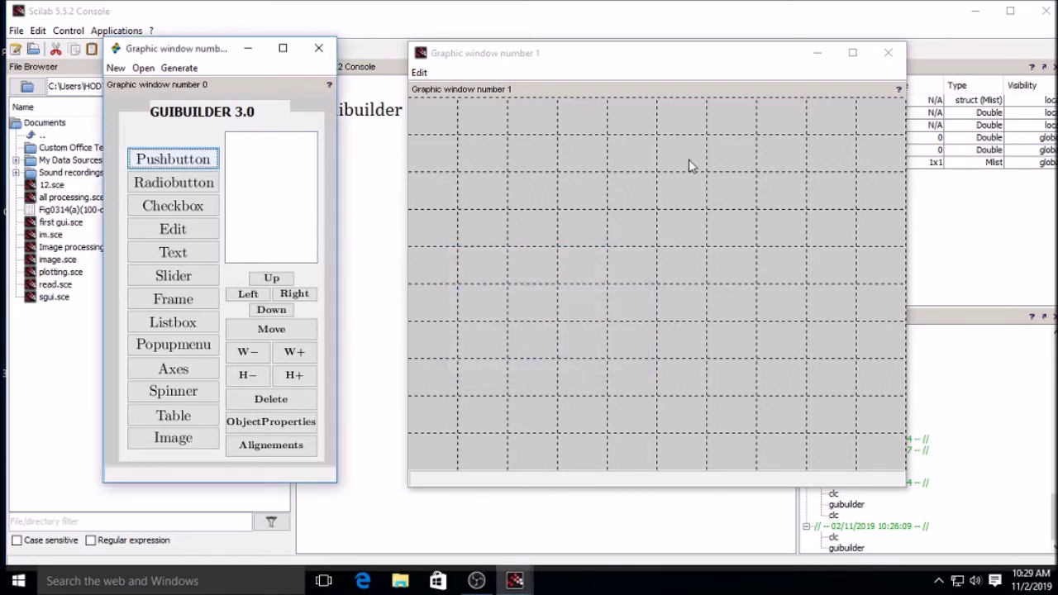
left_click(652, 222)
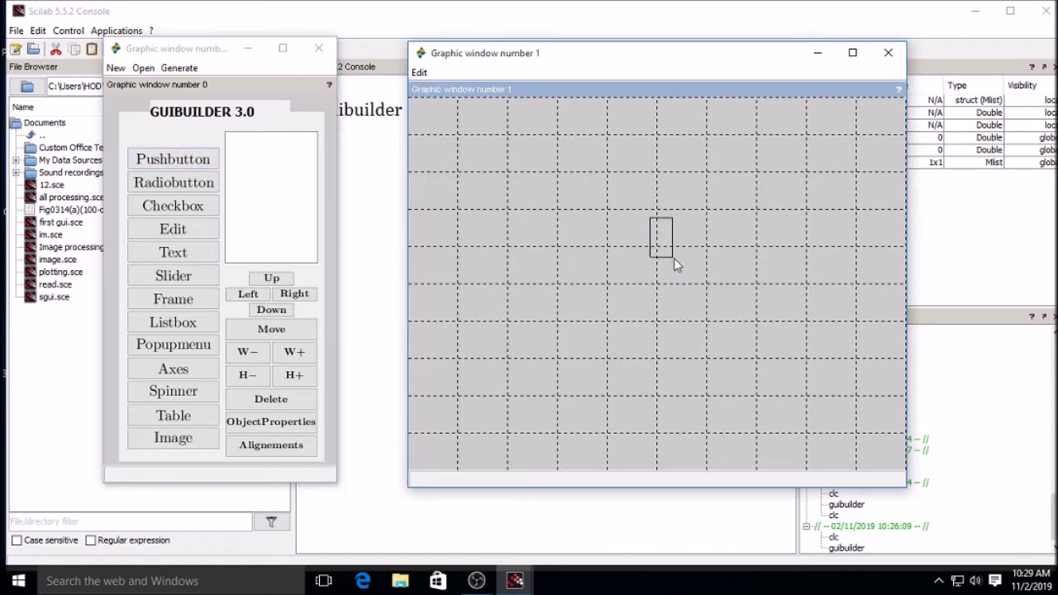
left_click(826, 256)
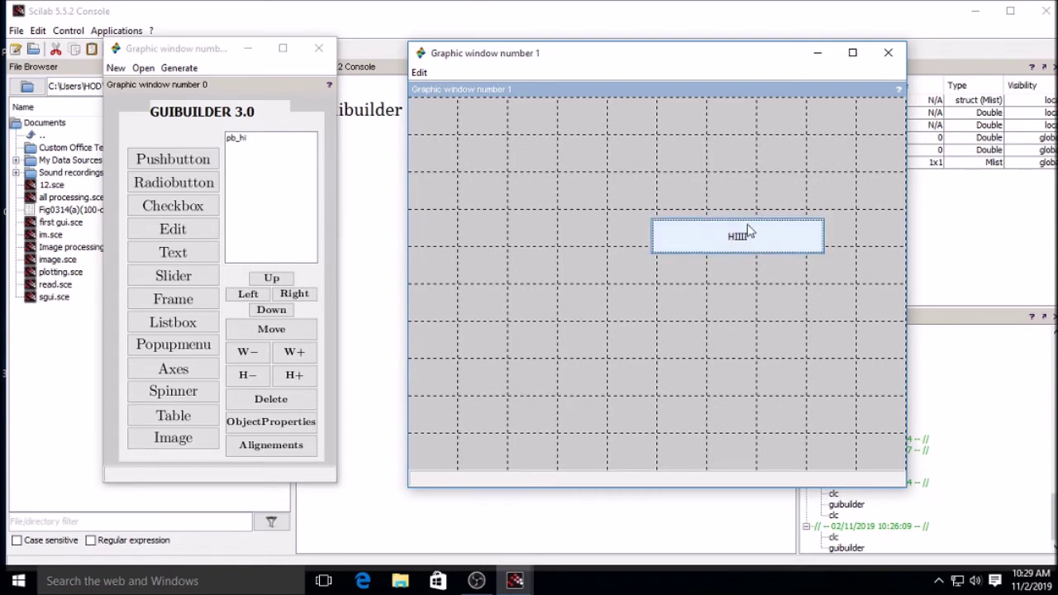
Add radio buttons rb_one 'One' and rb_two 'Two' below HIIII, then test selecting them.
left_click(167, 186)
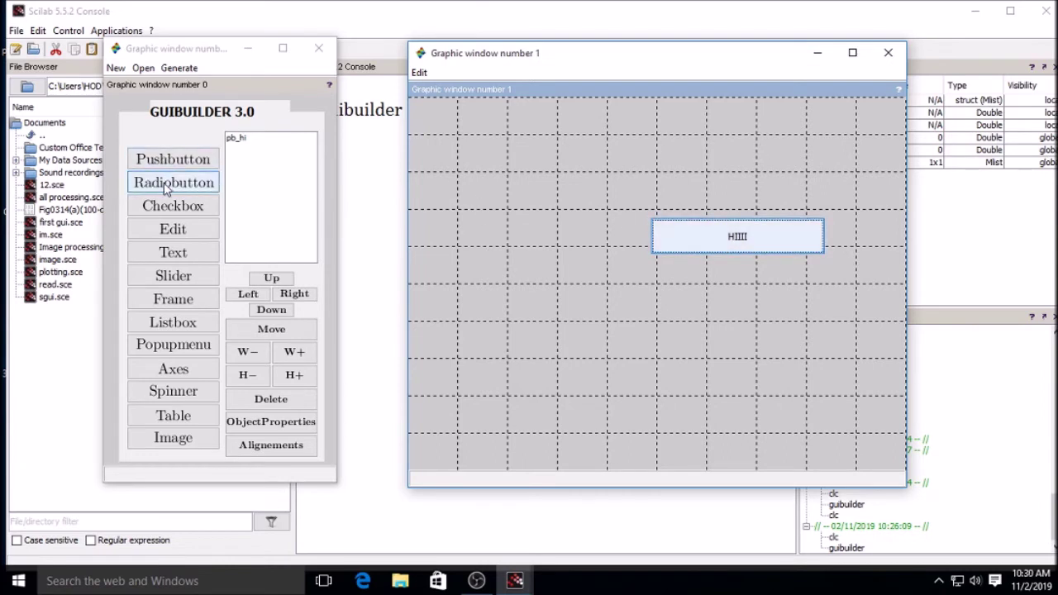
left_click(165, 188)
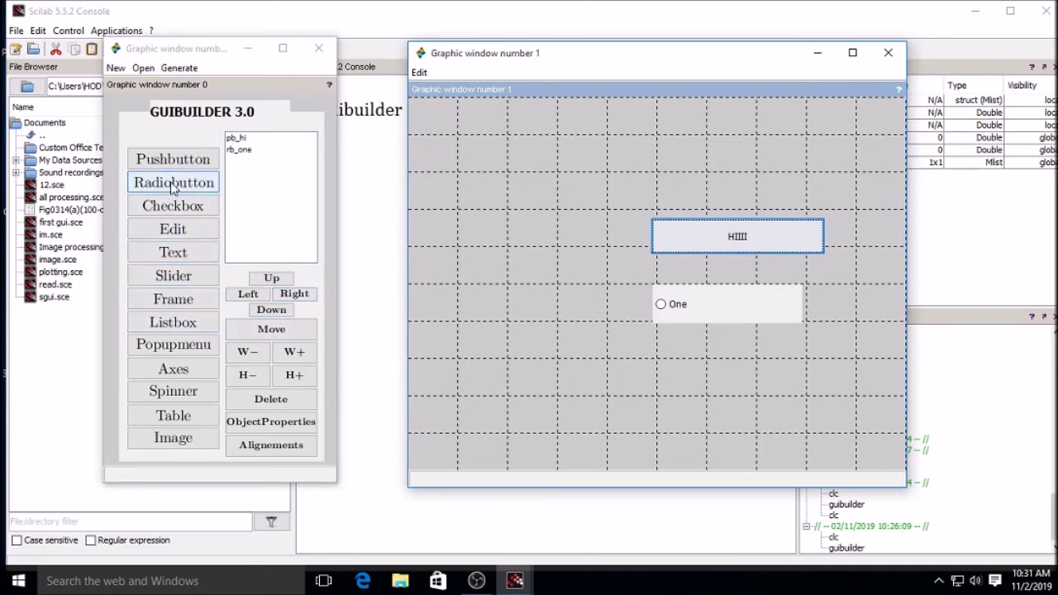
left_click(174, 184)
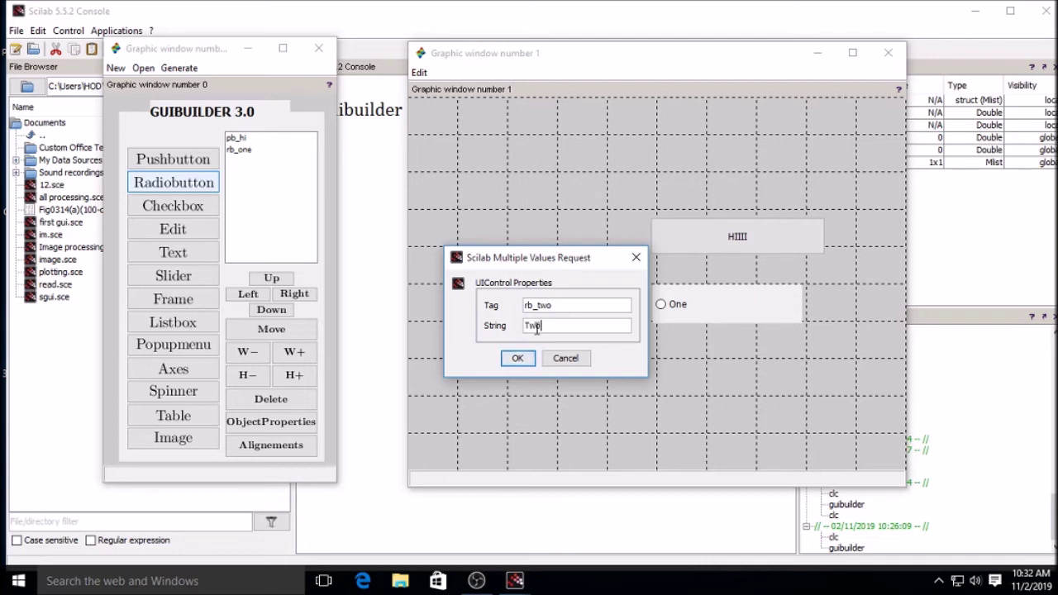
key("Return")
left_click(664, 363)
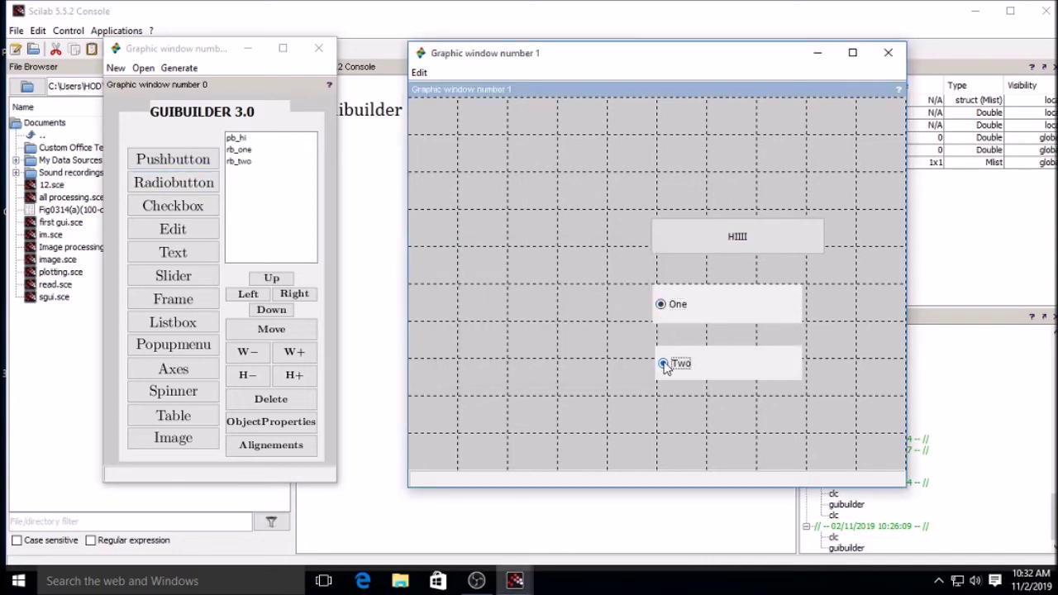
left_click(662, 306)
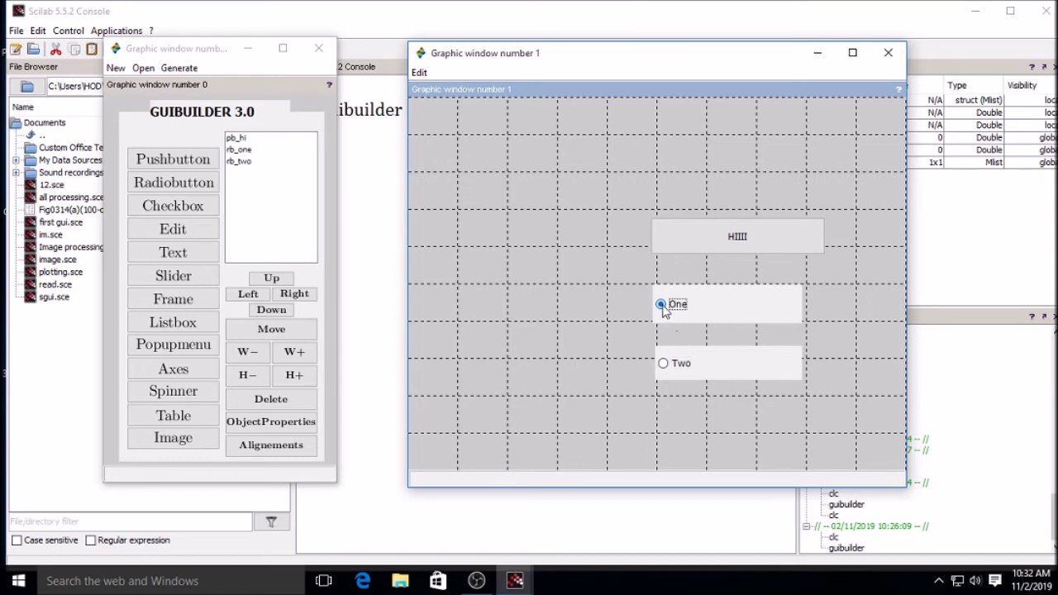
Add checkbox ck labelled 'class' below the Two radio button and test ticking it.
left_click(189, 205)
left_click(551, 308)
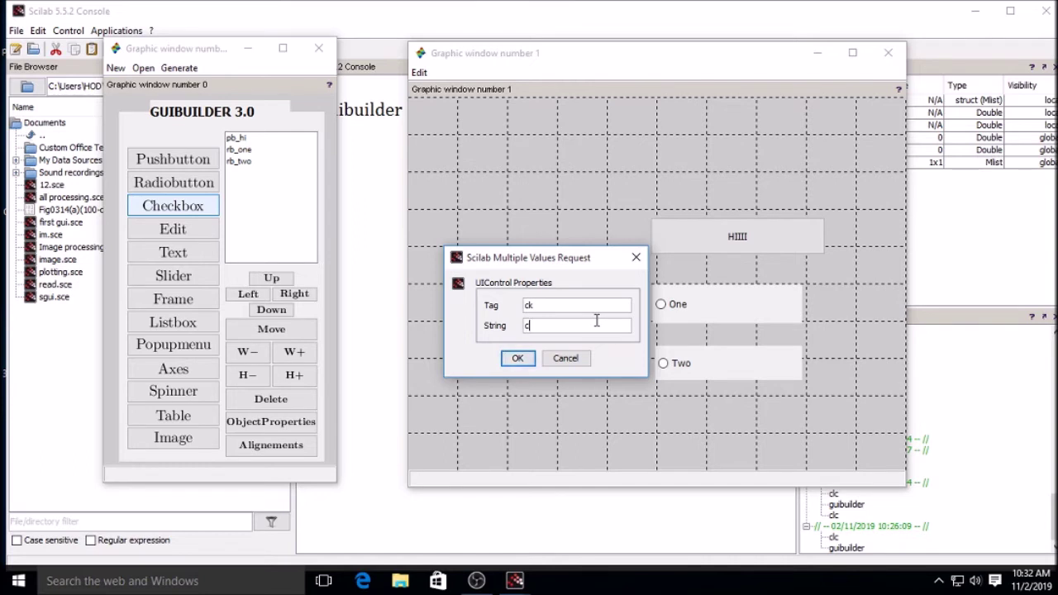
left_click(517, 358)
left_click_drag(656, 397, 794, 440)
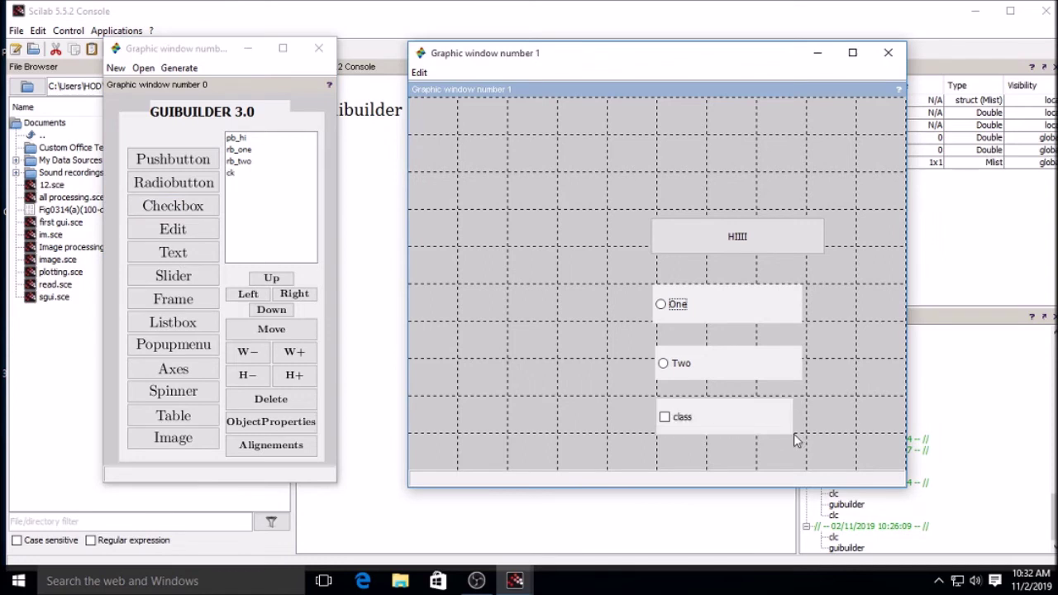
left_click(666, 419)
Add an edit box tagged ed with text 'type text' at the top right of the layout.
left_click(180, 235)
left_click(571, 304)
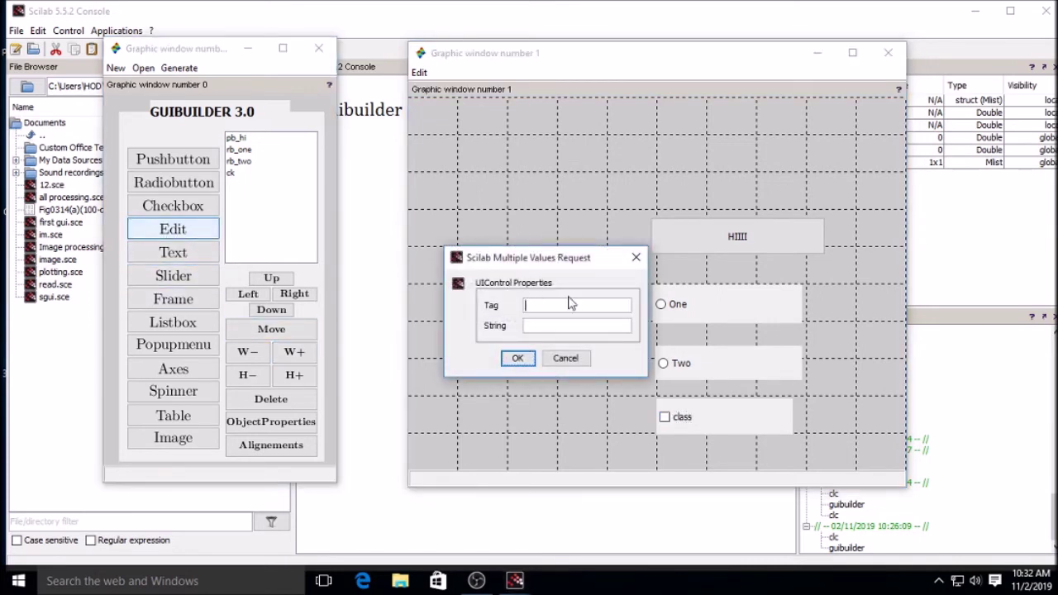
type("ed")
left_click(577, 326)
type("type text")
left_click(517, 358)
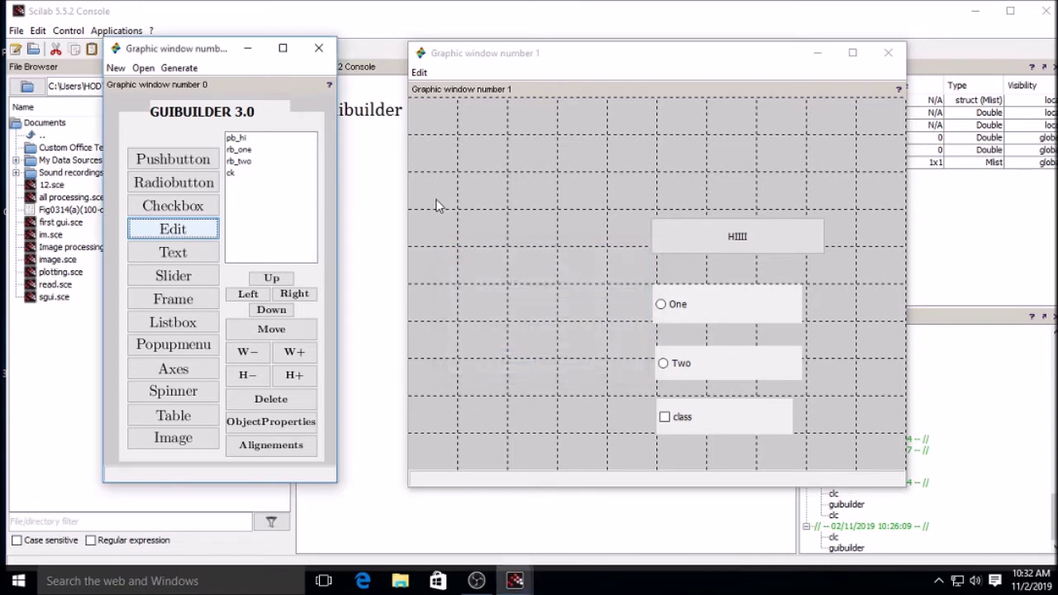
left_click_drag(666, 137, 829, 193)
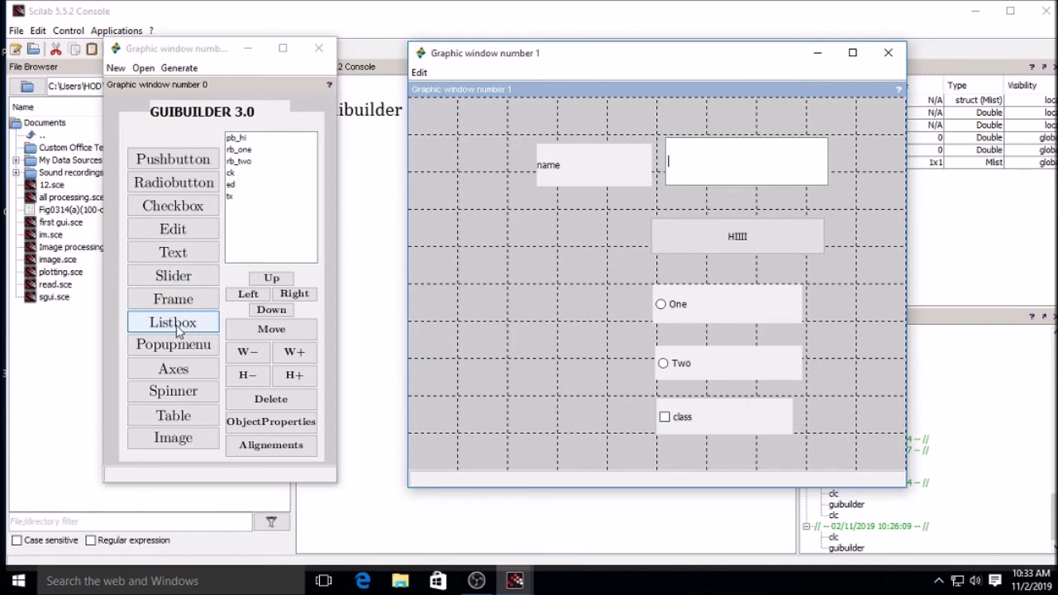
Add a slider tagged sl and draw it to the left of the HIIII button.
left_click(184, 280)
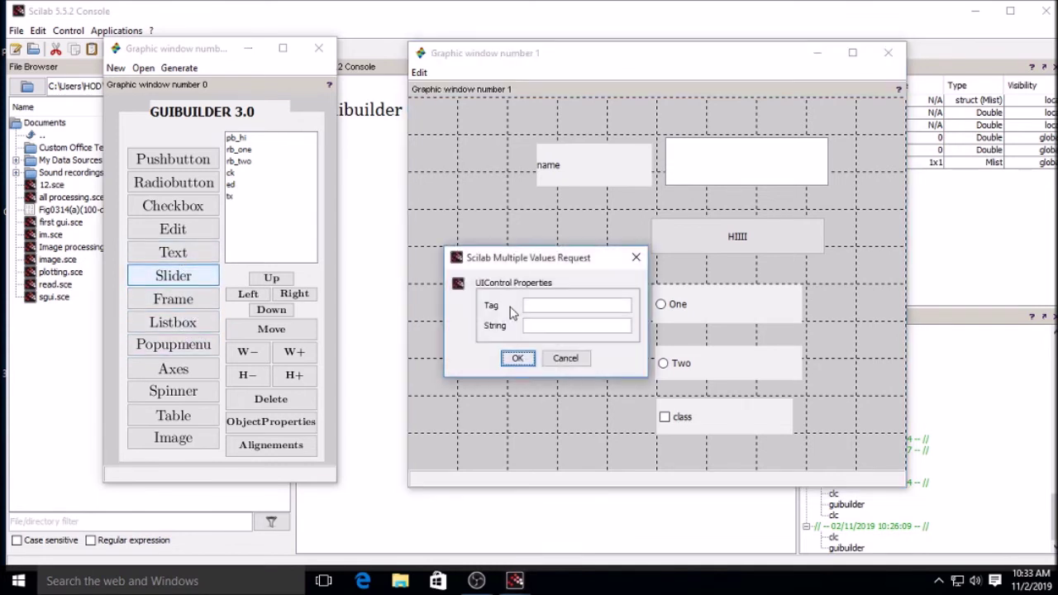
type("sl")
left_click(517, 358)
left_click(463, 220)
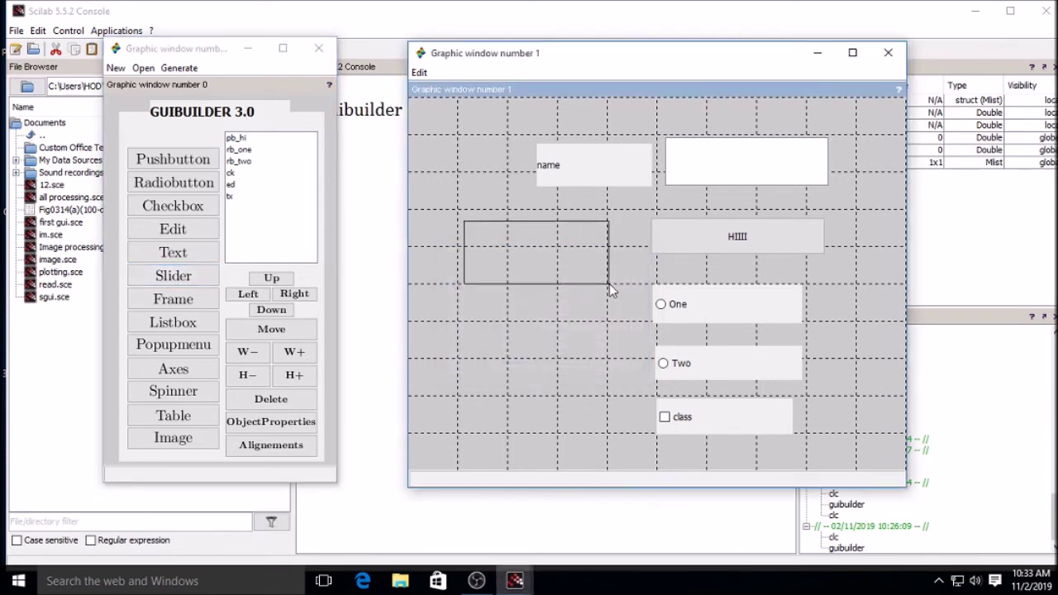
left_click(609, 283)
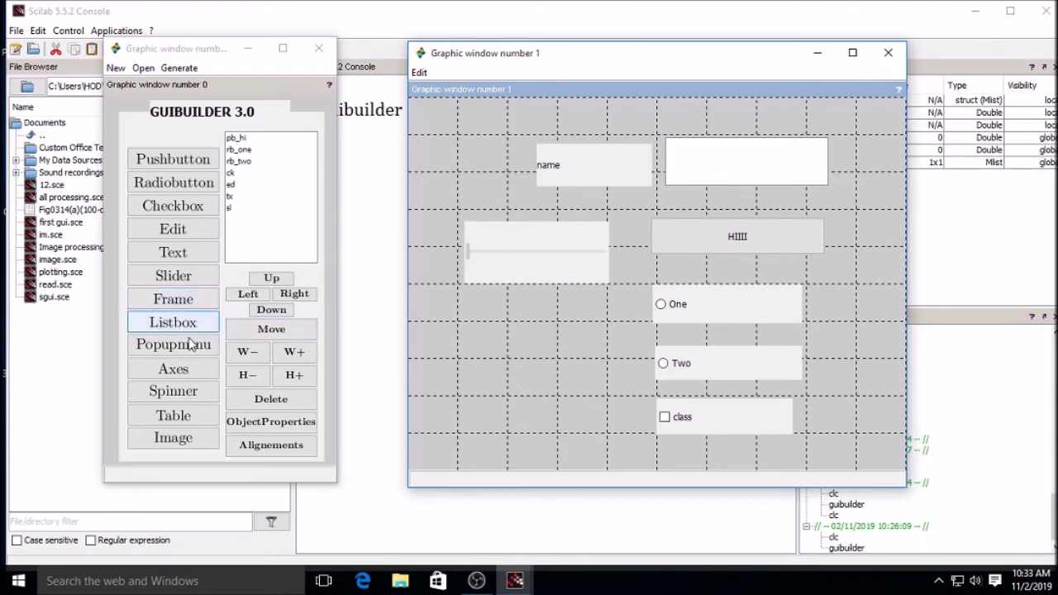
Create an axes control with tag ax and string ax.
left_click(198, 369)
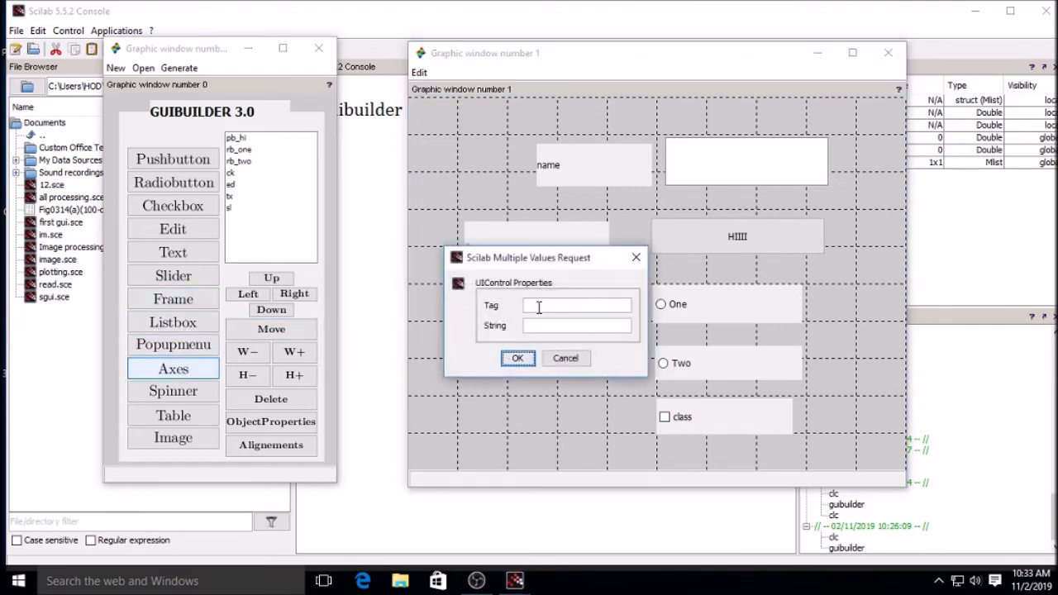
type("ax")
left_click(544, 328)
type("ax")
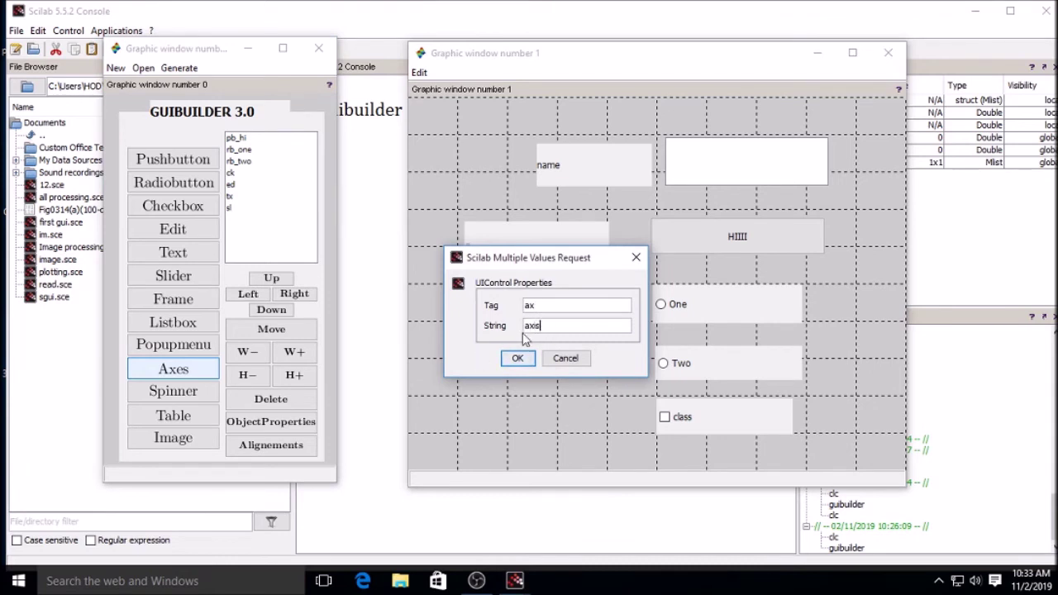
left_click(518, 359)
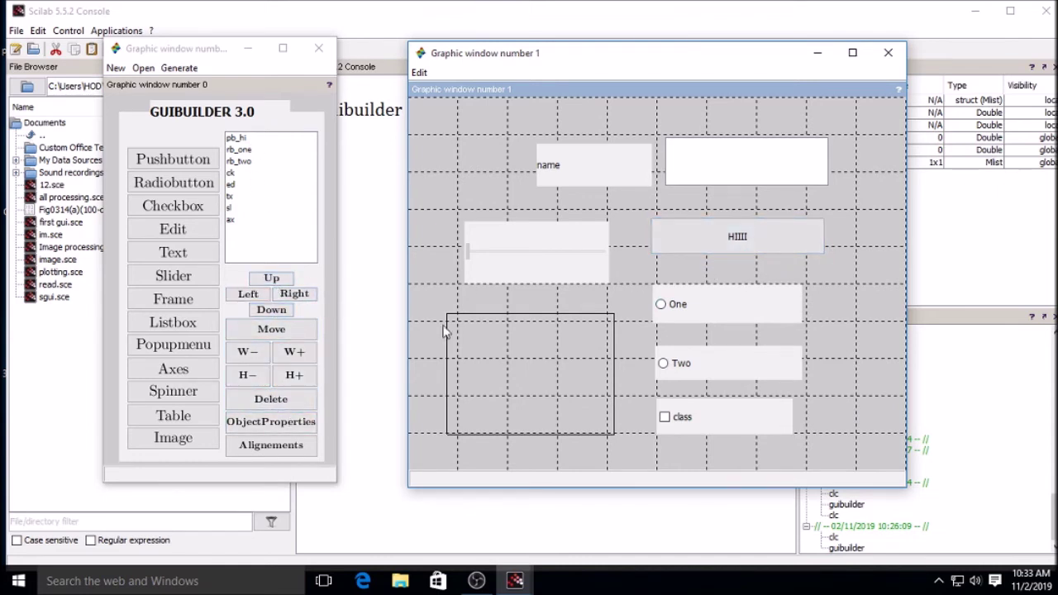
Nudge and reposition the HIIII button, settling it back beside the slider.
left_click(234, 139)
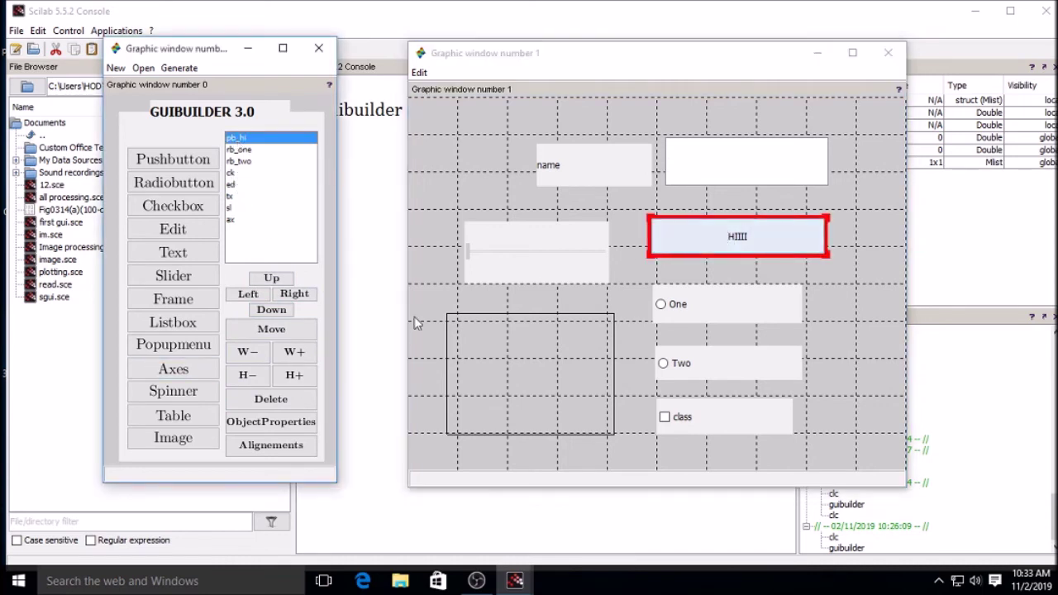
left_click(271, 278)
left_click(272, 279)
left_click(271, 279)
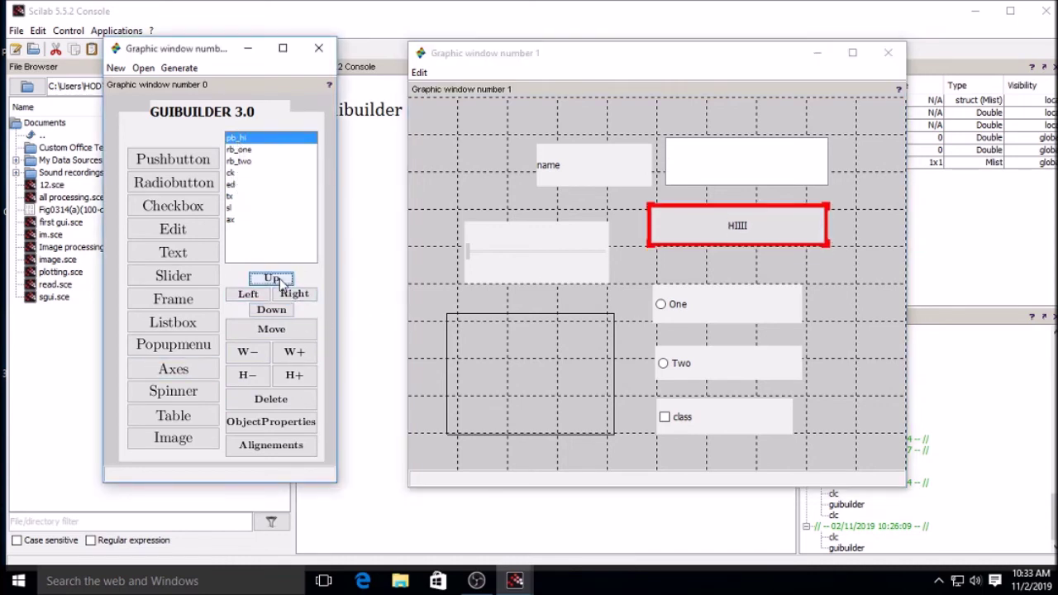
left_click(265, 312)
left_click(293, 294)
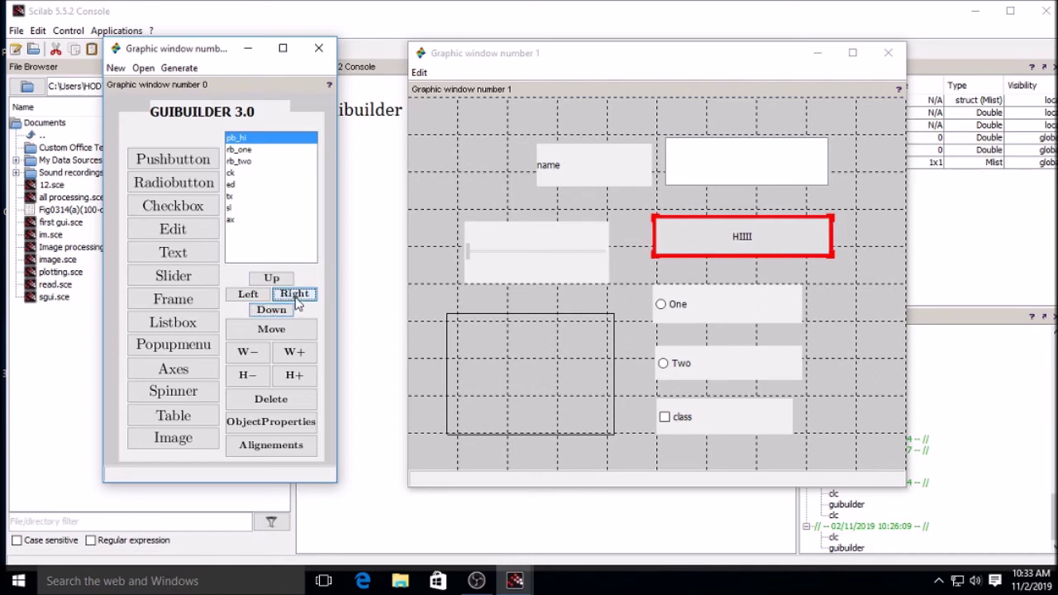
left_click(250, 296)
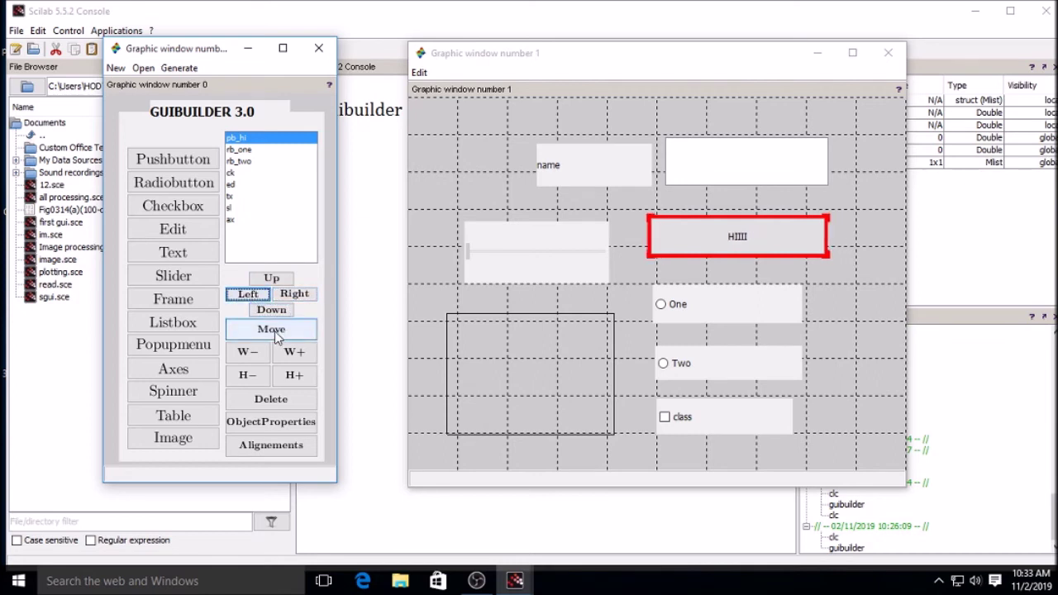
left_click(277, 333)
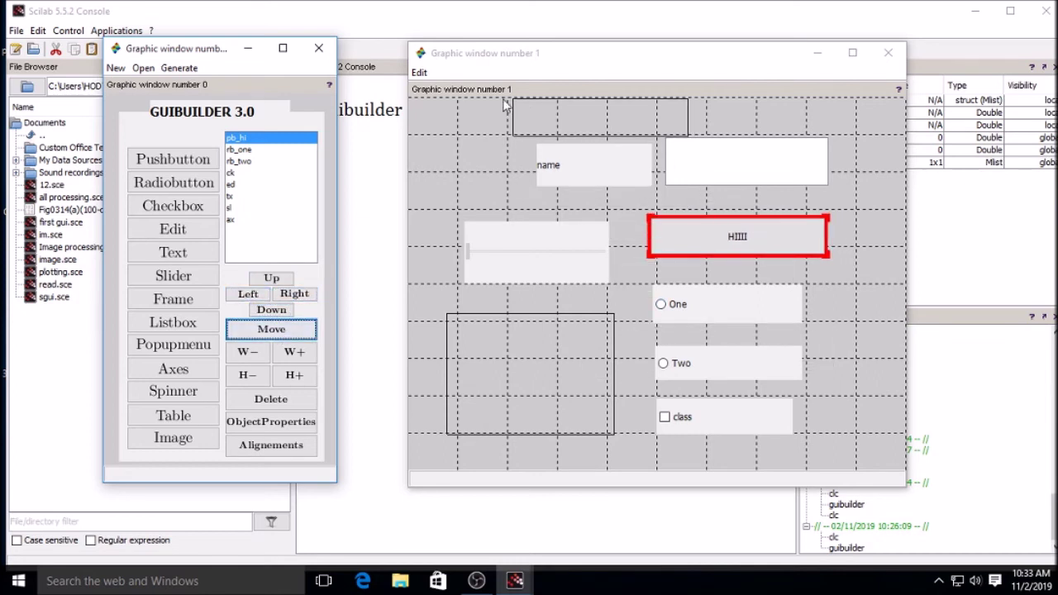
left_click(444, 104)
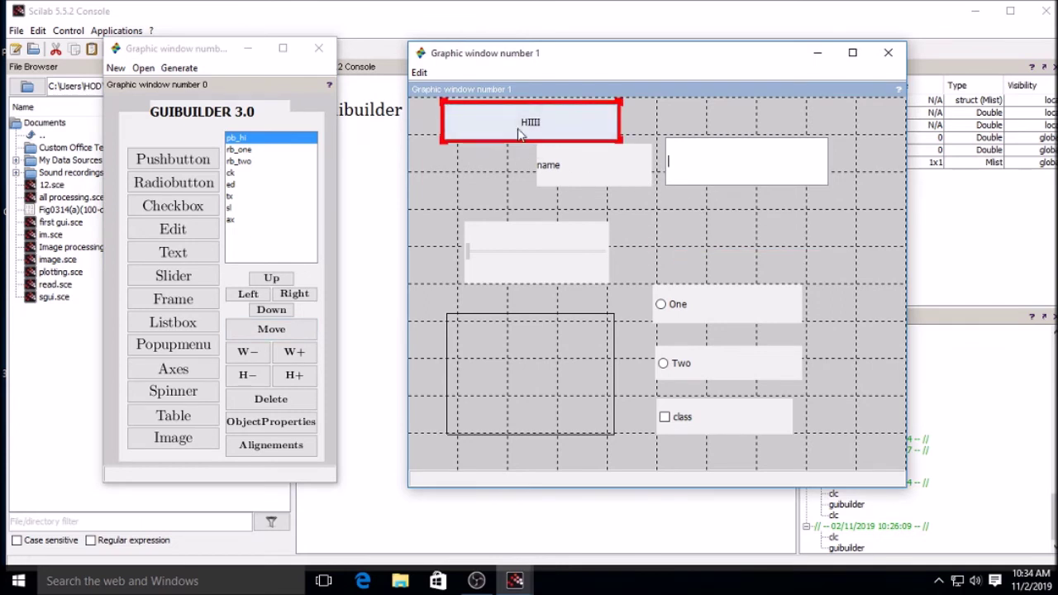
left_click(272, 333)
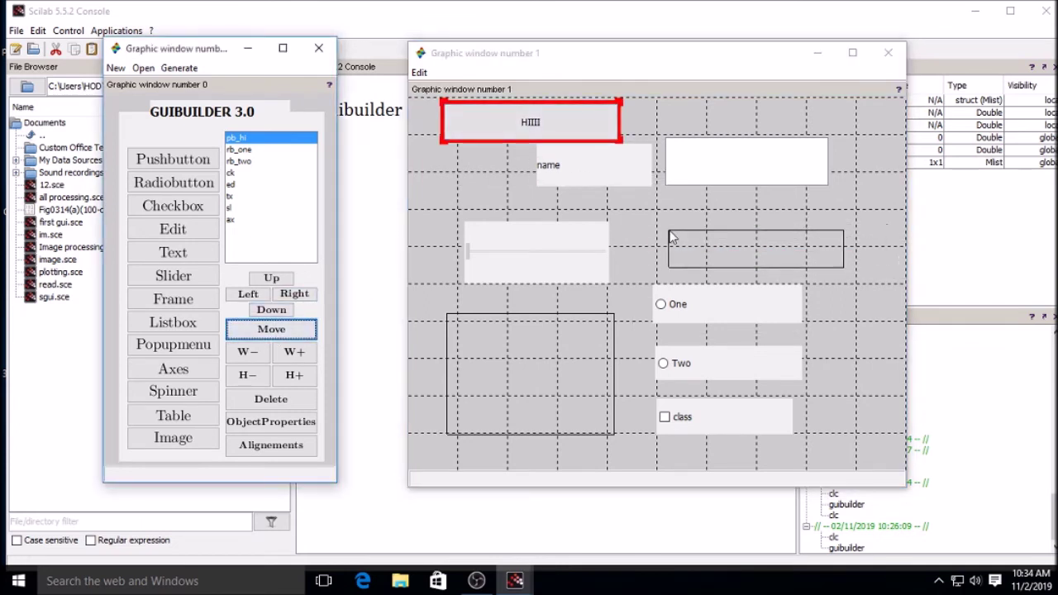
left_click(672, 230)
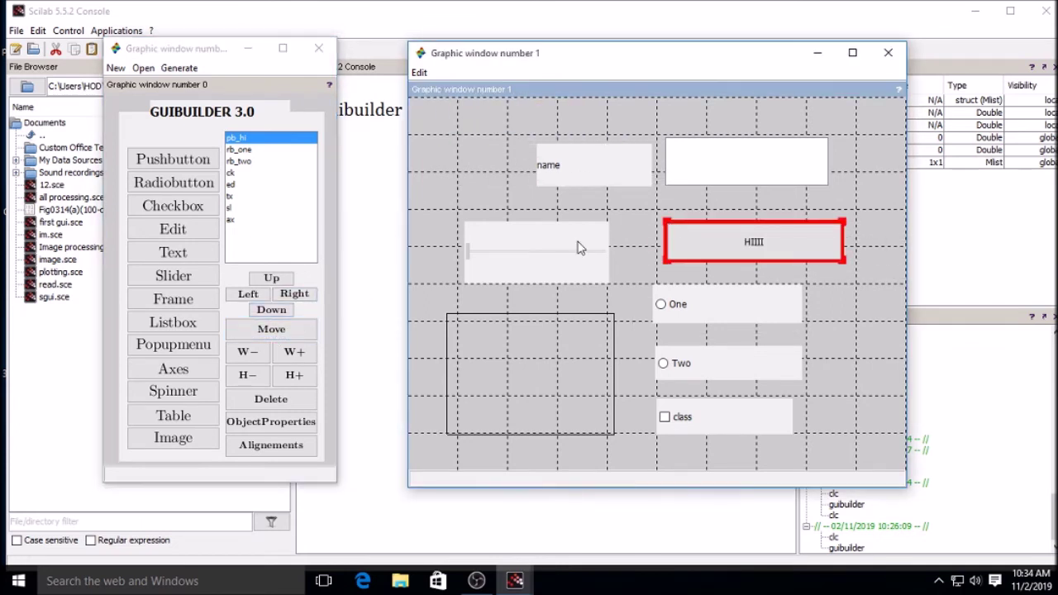
Resize the HIIII button so it ends up slightly wider than before.
left_click(251, 352)
left_click(294, 353)
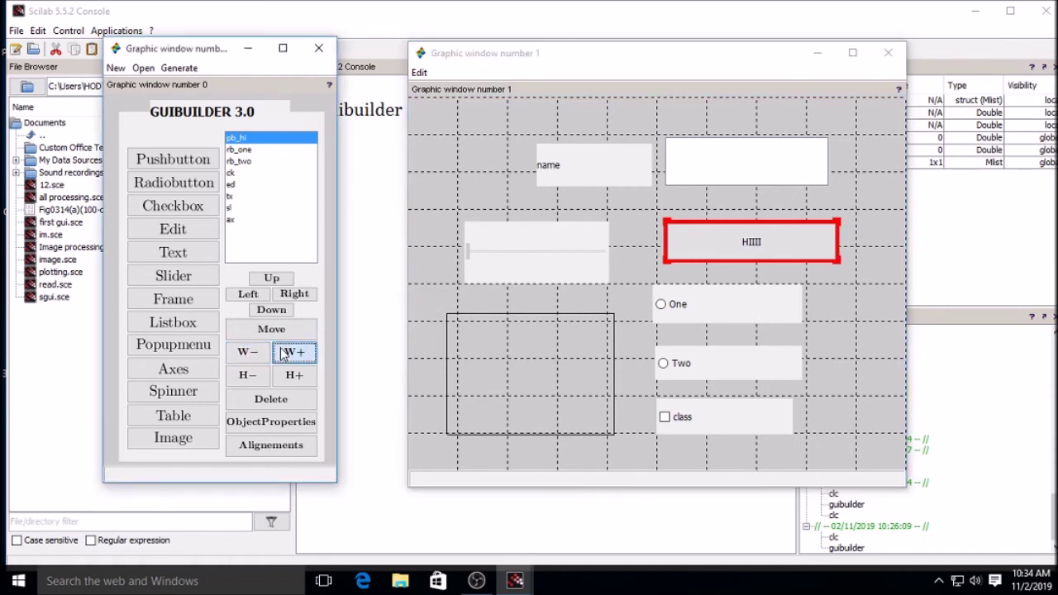
left_click(296, 353)
left_click(293, 376)
left_click(295, 376)
left_click(254, 376)
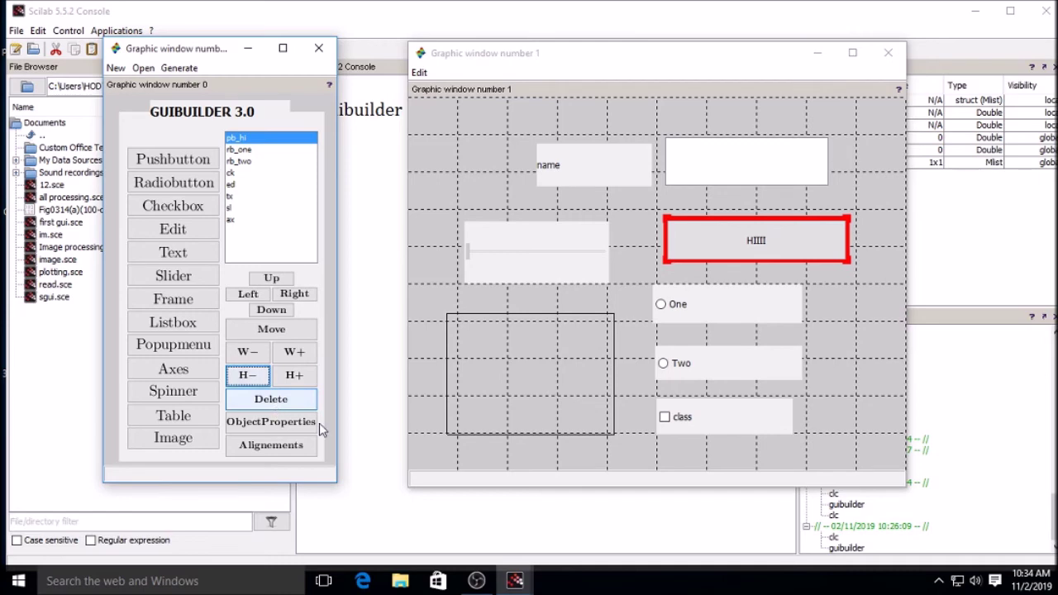
In pb_hi's Object Properties, replace the String value HIIII with hello and apply.
left_click(282, 425)
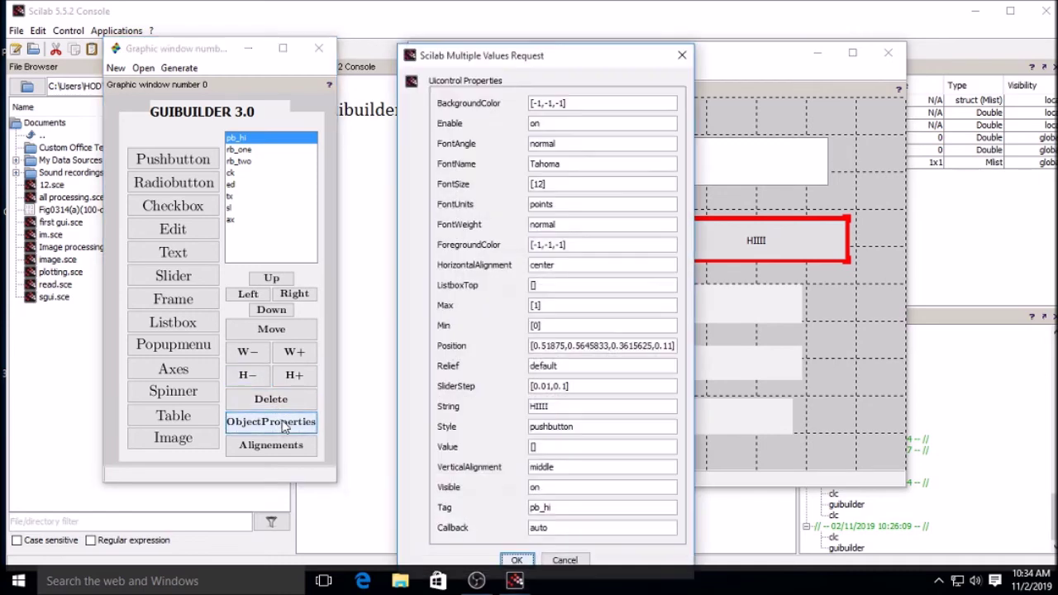
left_click_drag(553, 53, 335, 24)
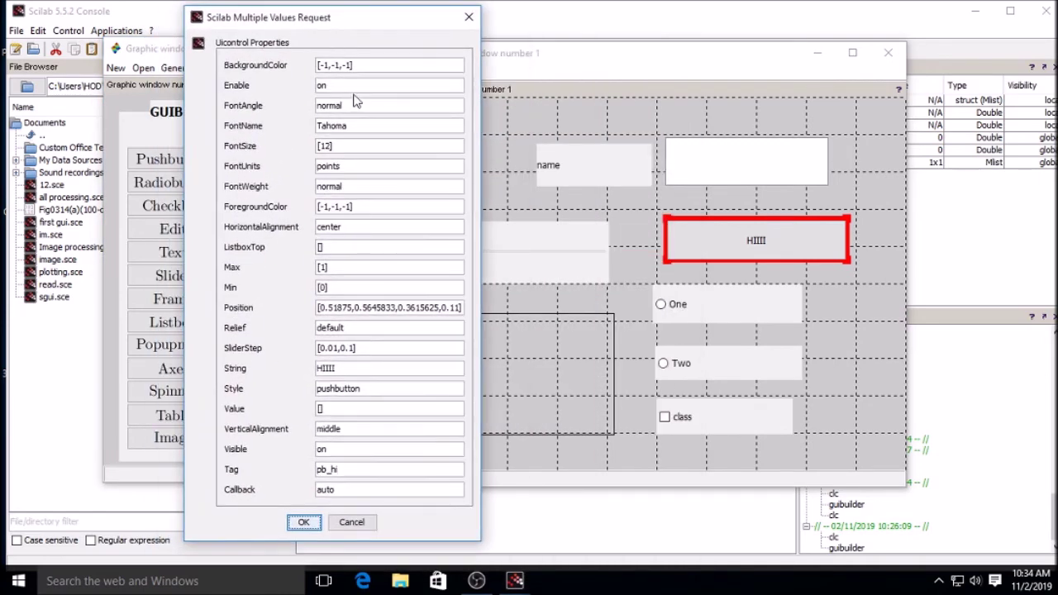
left_click(346, 368)
double_click(345, 368)
key("BackSpace")
type("hello")
left_click(305, 524)
left_click(764, 239)
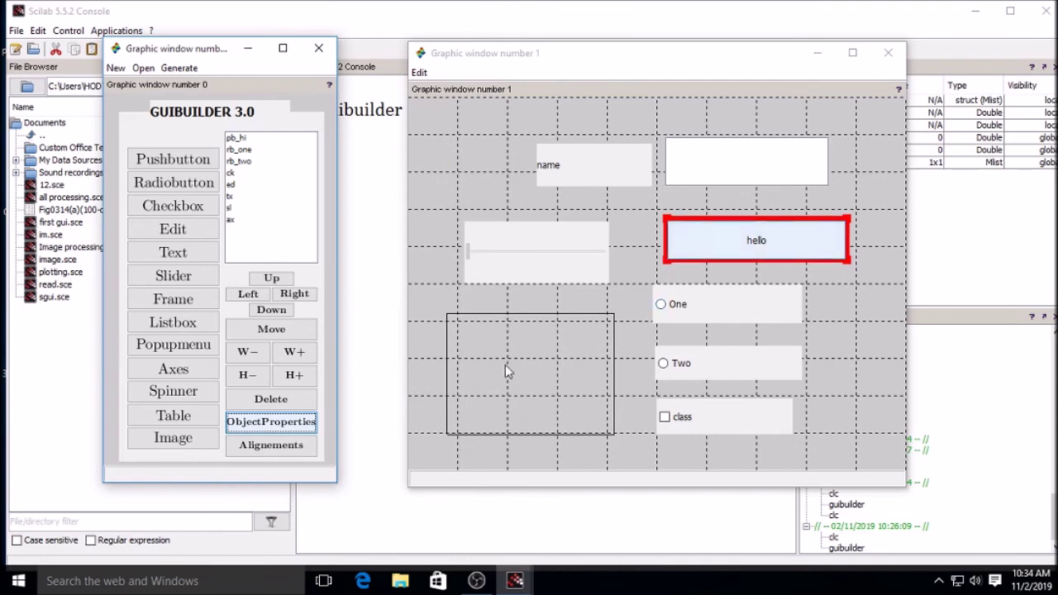
left_click(276, 450)
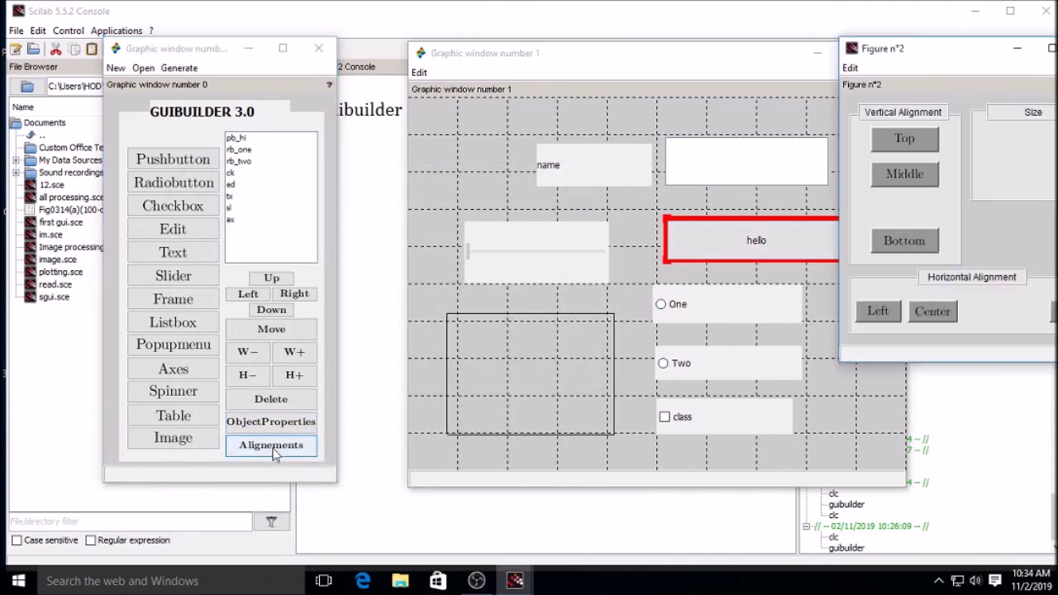
left_click_drag(975, 55, 348, 48)
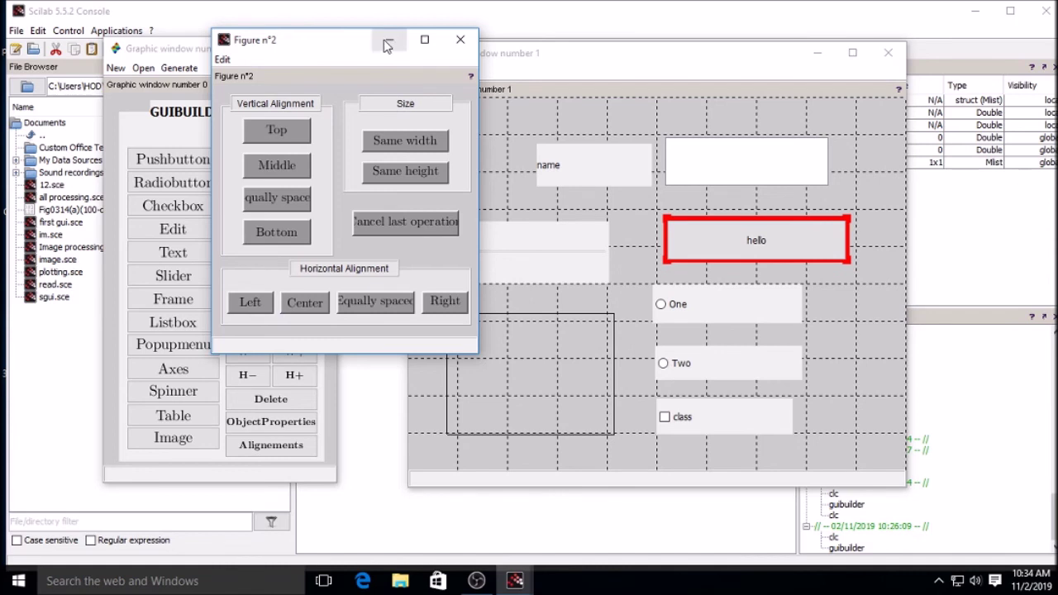
left_click(460, 44)
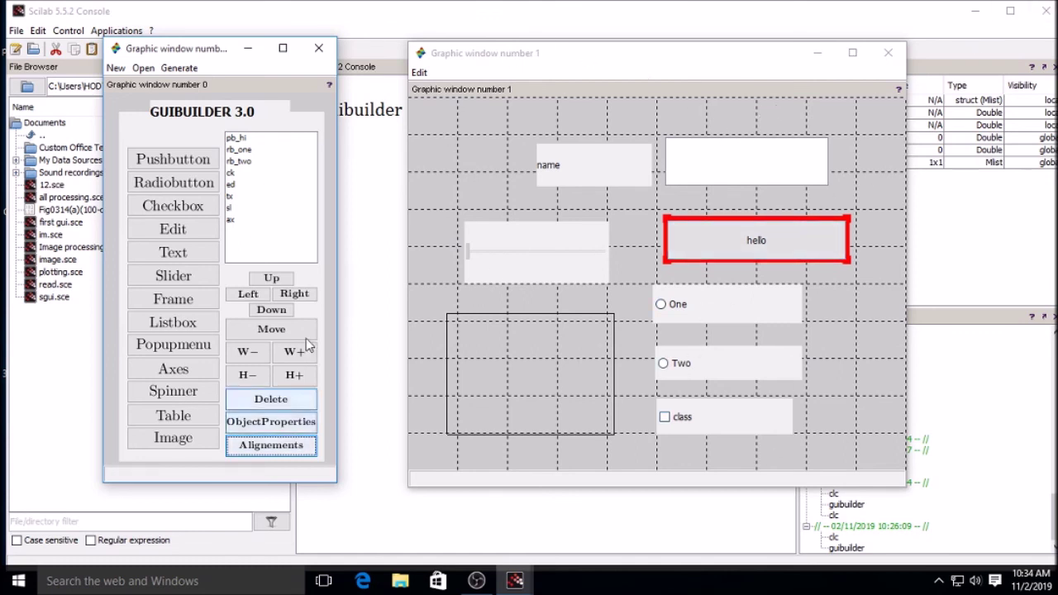
Generate the GUI code and save it as first.sce in Documents, dismissing the success message.
left_click(175, 69)
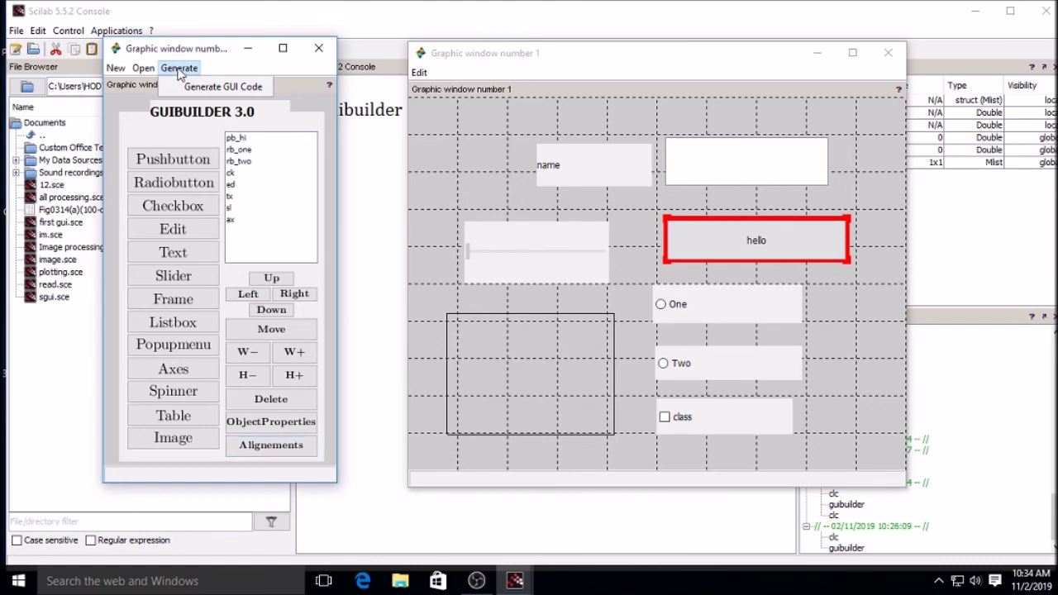
left_click(186, 87)
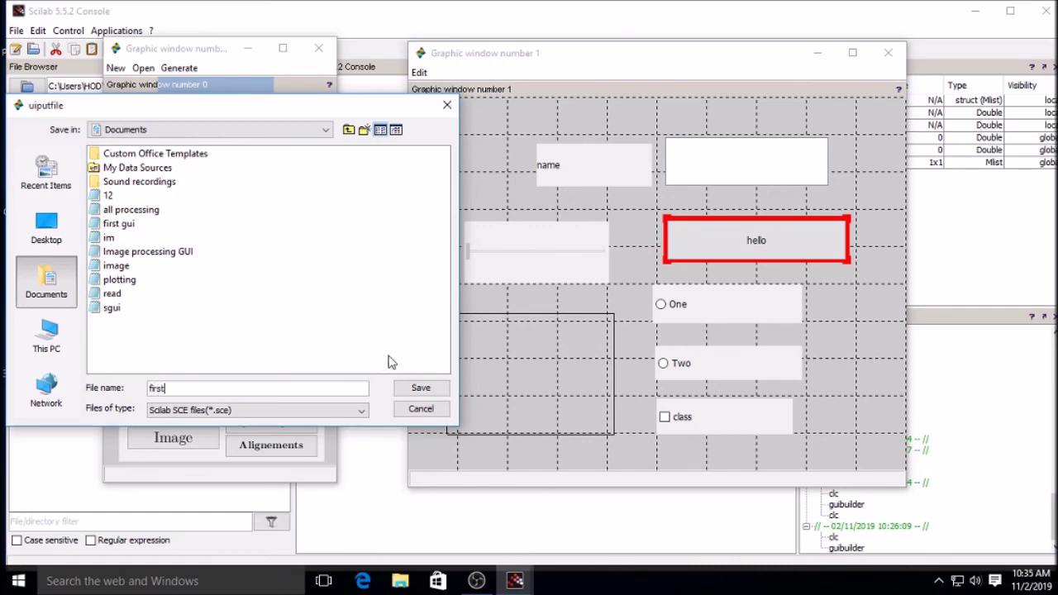
left_click(417, 388)
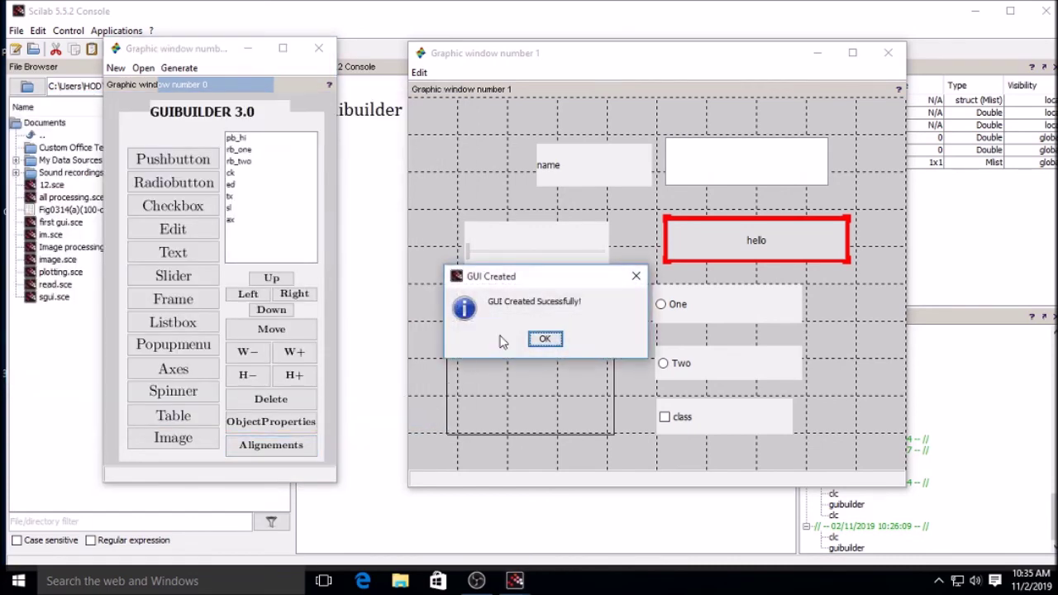
left_click(548, 345)
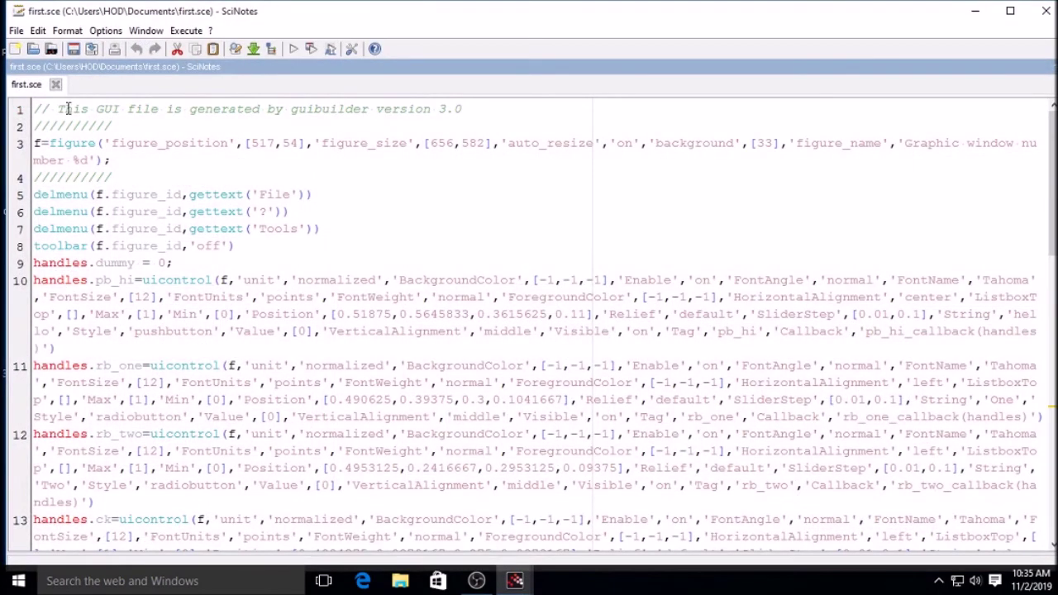
Execute first.sce from SciNotes and move the resulting Graphic window 2 into view.
left_click_drag(59, 108, 487, 112)
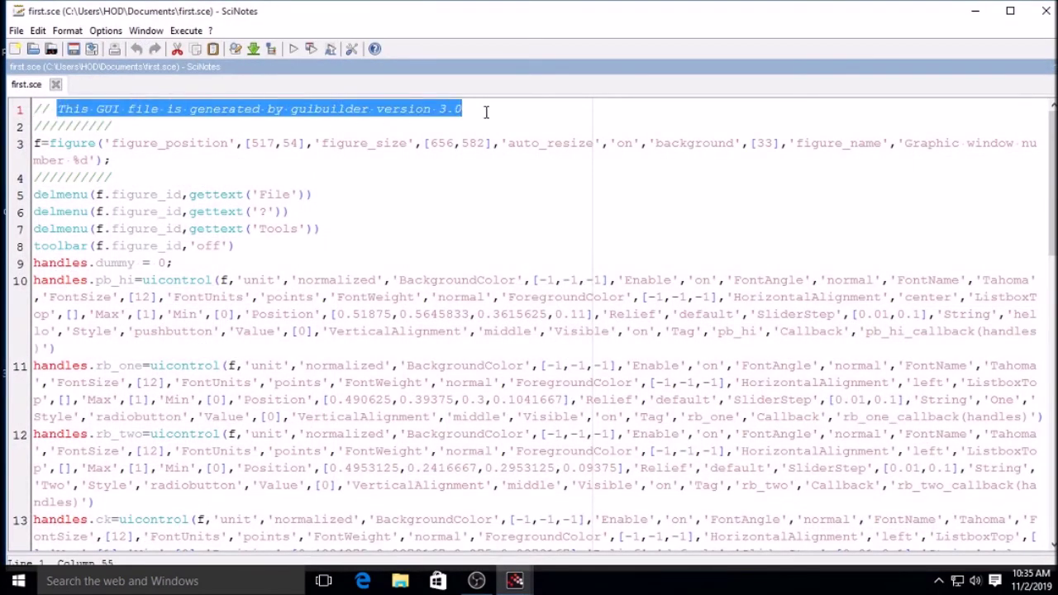
left_click(294, 49)
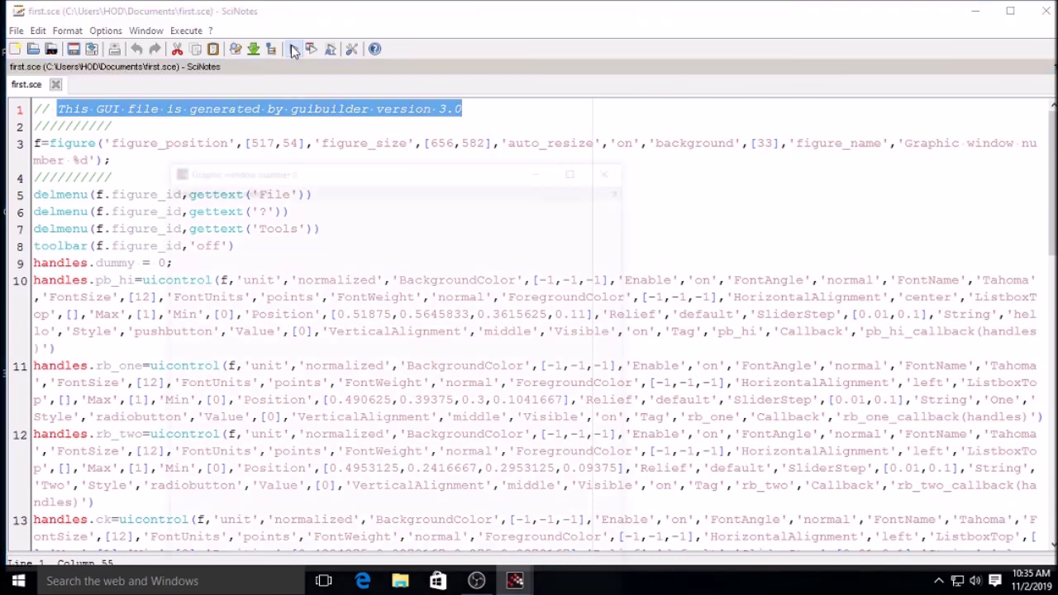
left_click_drag(676, 65, 550, 26)
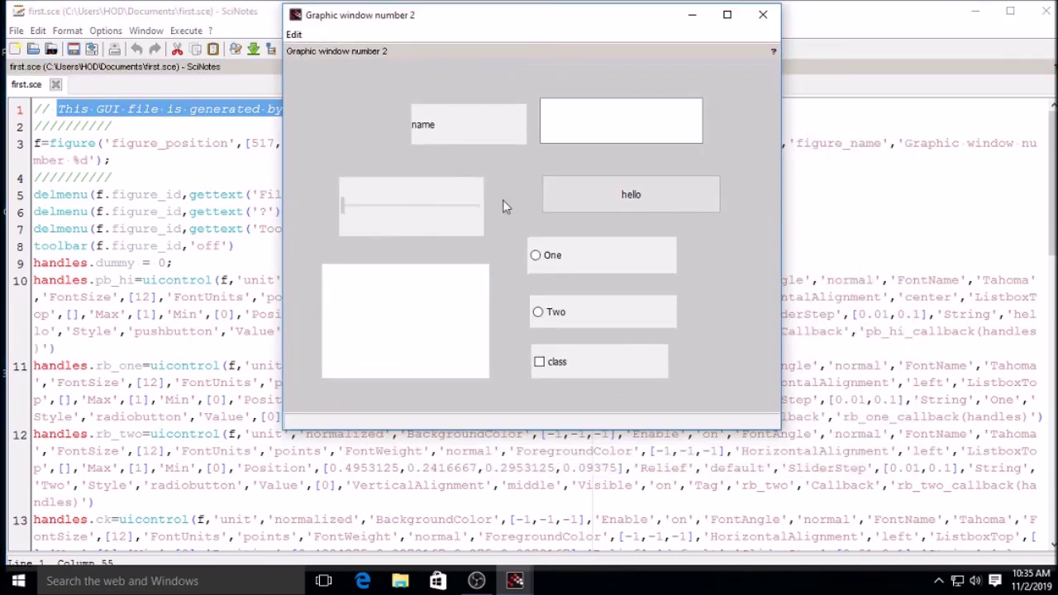